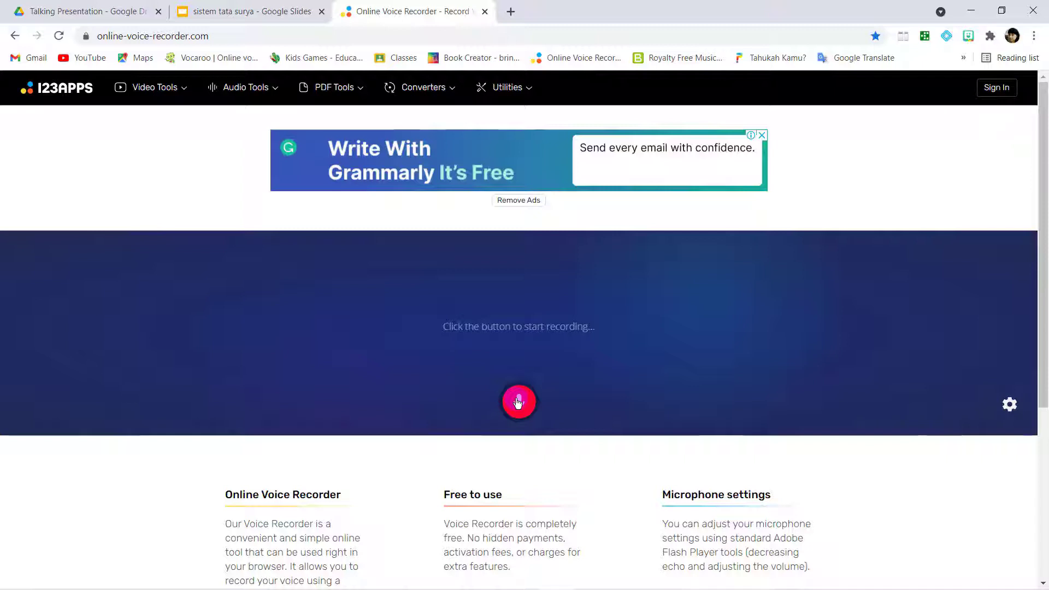
Step: Record the narration for slide 1 while viewing it in Google Slides, and stop the recording in Online Voice Recorder
{"action": "left_click", "coordinate": [251, 16]}
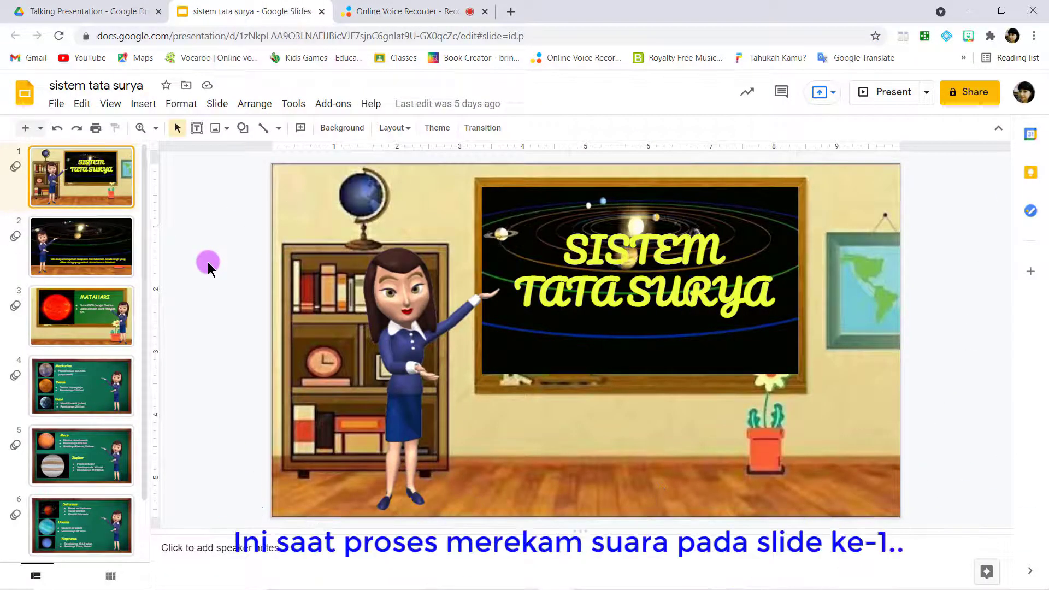
{"action": "left_click", "coordinate": [407, 12]}
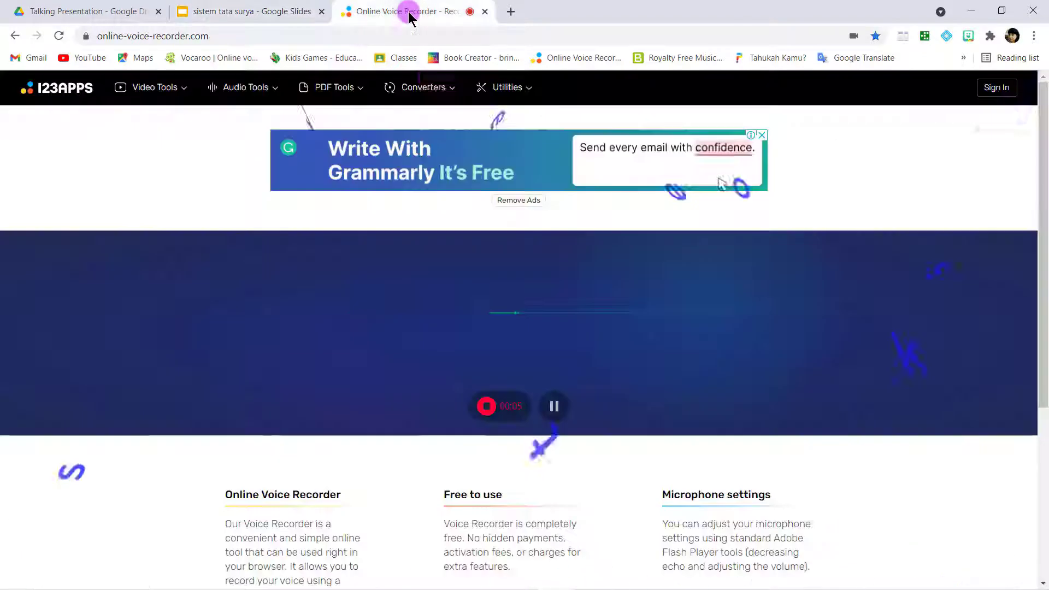
{"action": "left_click", "coordinate": [497, 408]}
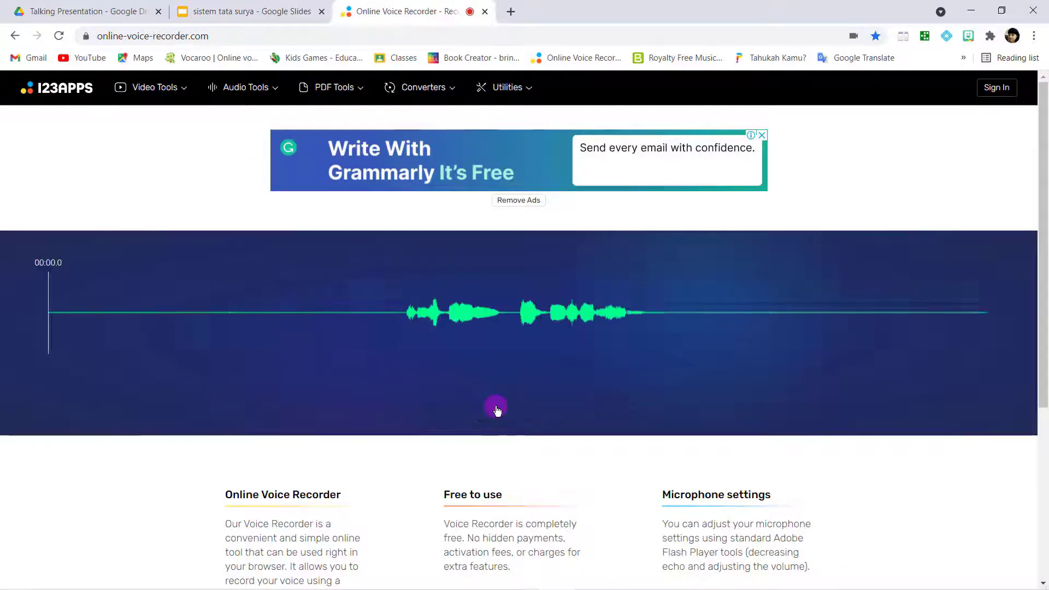
Step: Trim the slide 1 recording to the range 00:02.7 to 00:04.9, previewing the result, and save it
{"action": "left_click", "coordinate": [24, 302]}
{"action": "left_click_drag", "start_coordinate": [48, 306], "coordinate": [381, 321]}
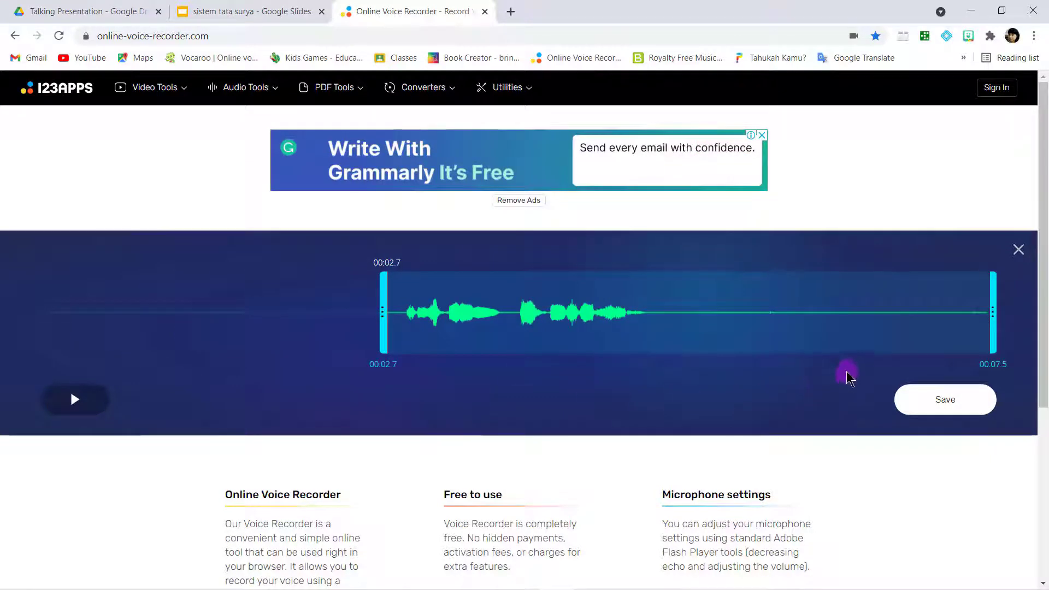
{"action": "left_click_drag", "start_coordinate": [994, 307], "coordinate": [682, 310]}
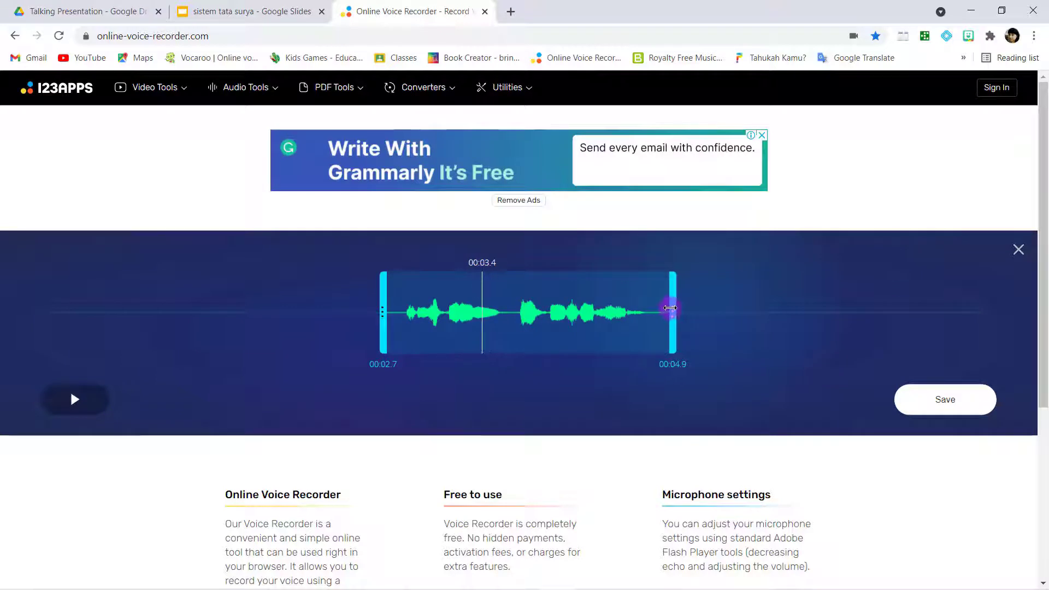
{"action": "left_click", "coordinate": [91, 411]}
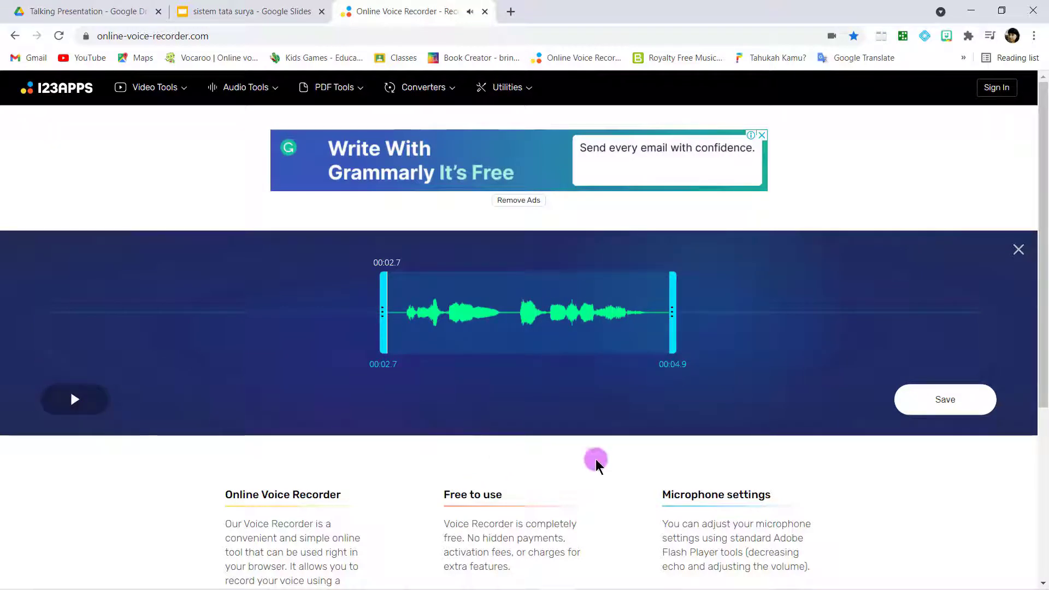
{"action": "left_click", "coordinate": [943, 403]}
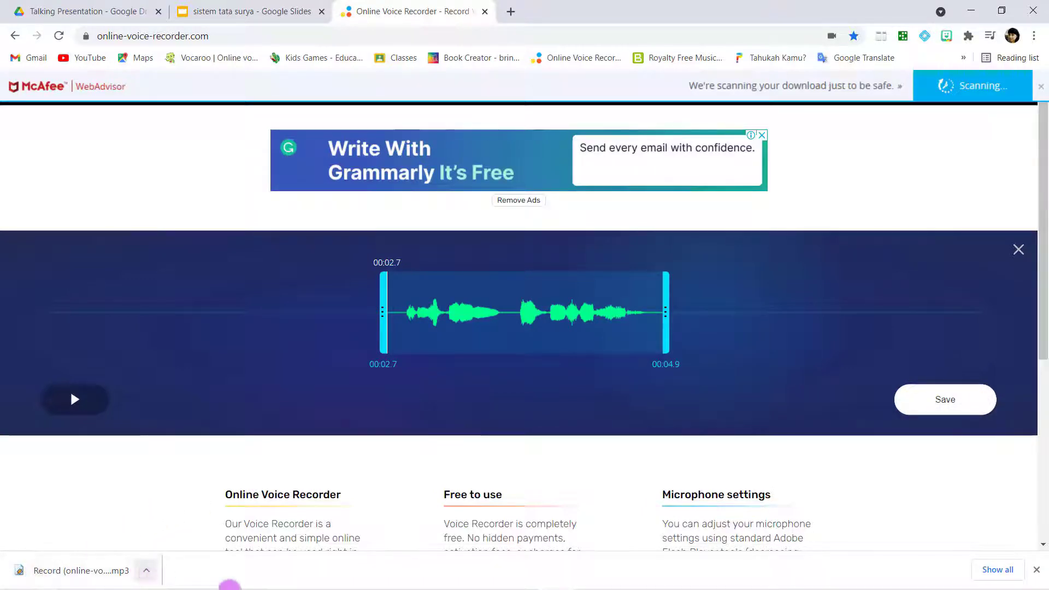
Step: Rename the downloaded recording in the File Explorer Downloads folder as Slide1 and minimize the folder window
{"action": "mouse_move", "coordinate": [323, 588]}
{"action": "mouse_move", "coordinate": [391, 580]}
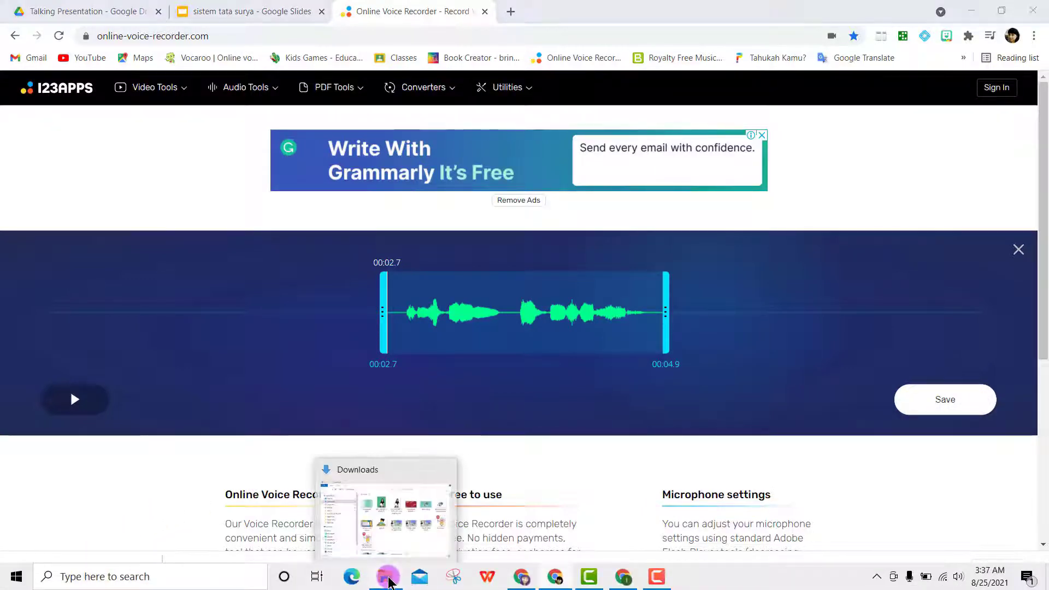
{"action": "left_click", "coordinate": [351, 543]}
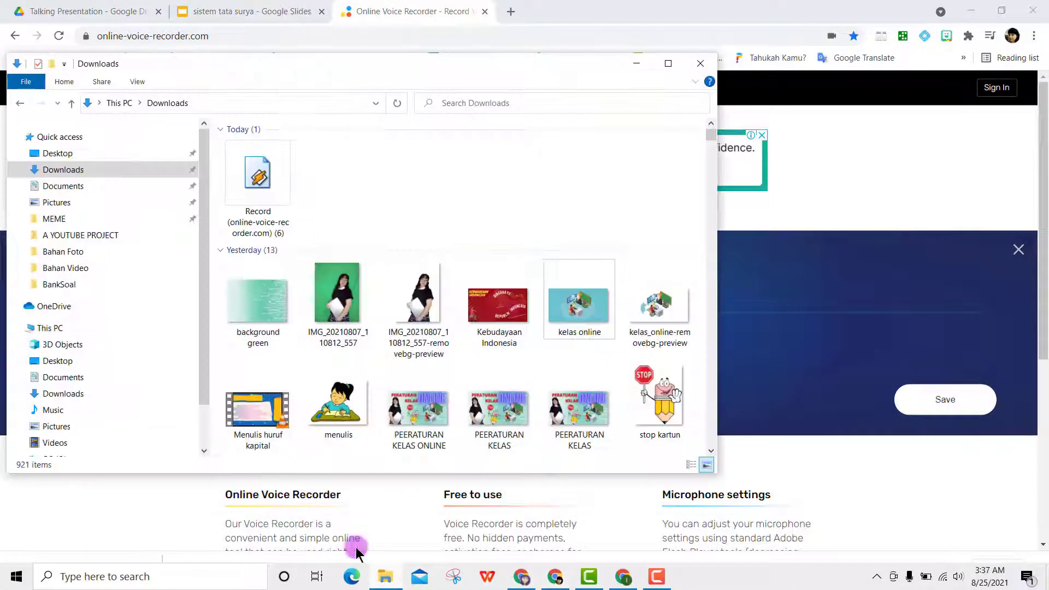
{"action": "left_click", "coordinate": [264, 223]}
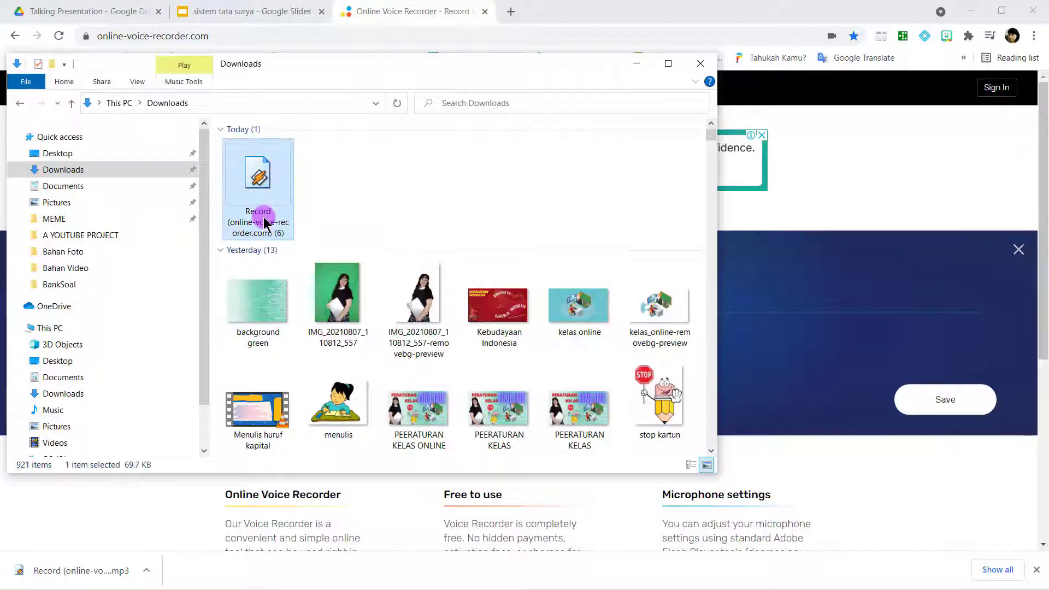
{"action": "right_click", "coordinate": [264, 223]}
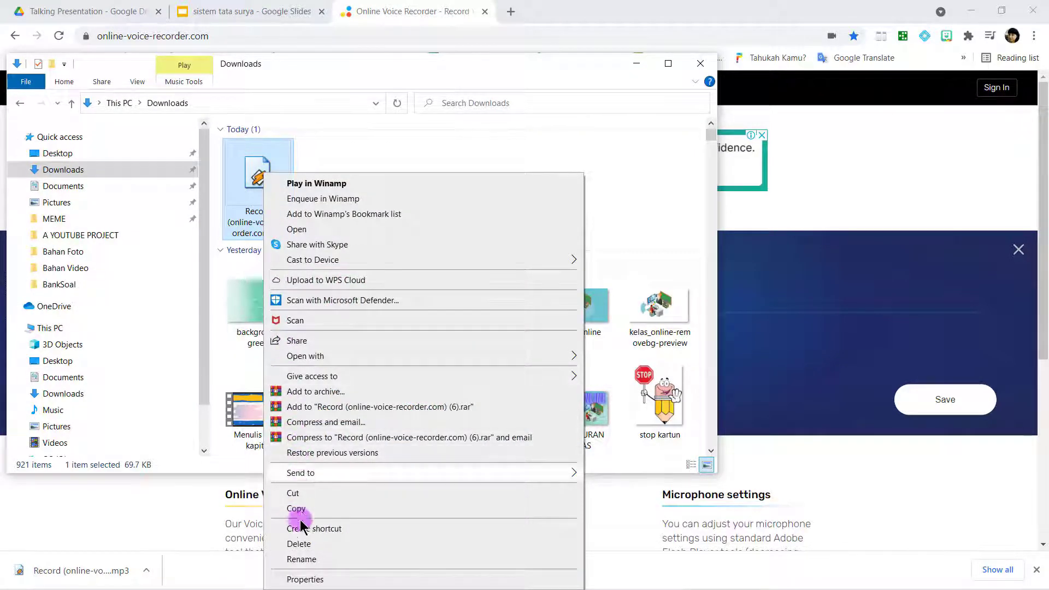
{"action": "left_click", "coordinate": [300, 559]}
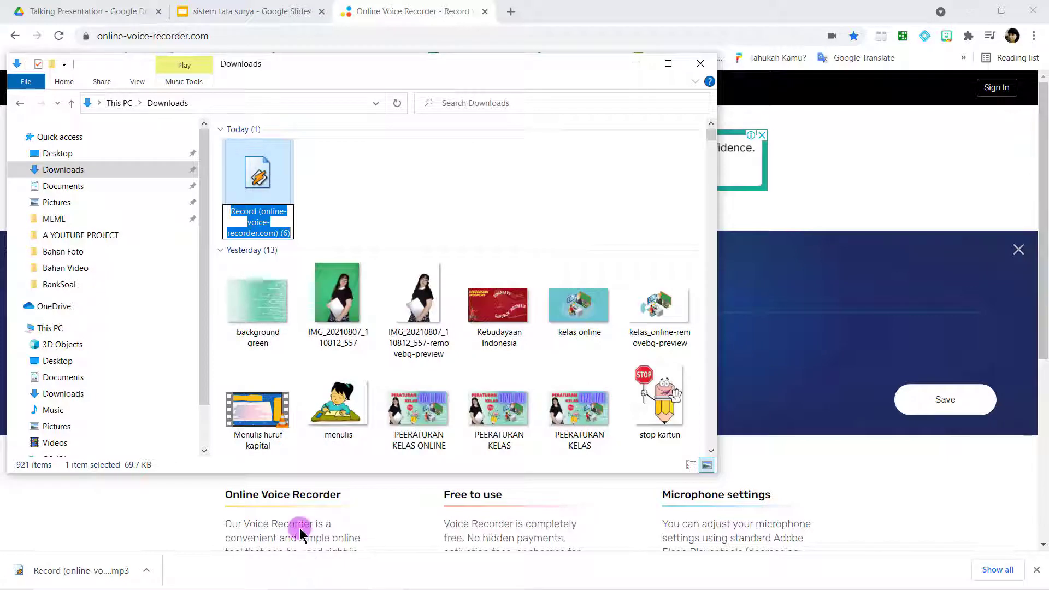
{"action": "type", "text": "Slide"}
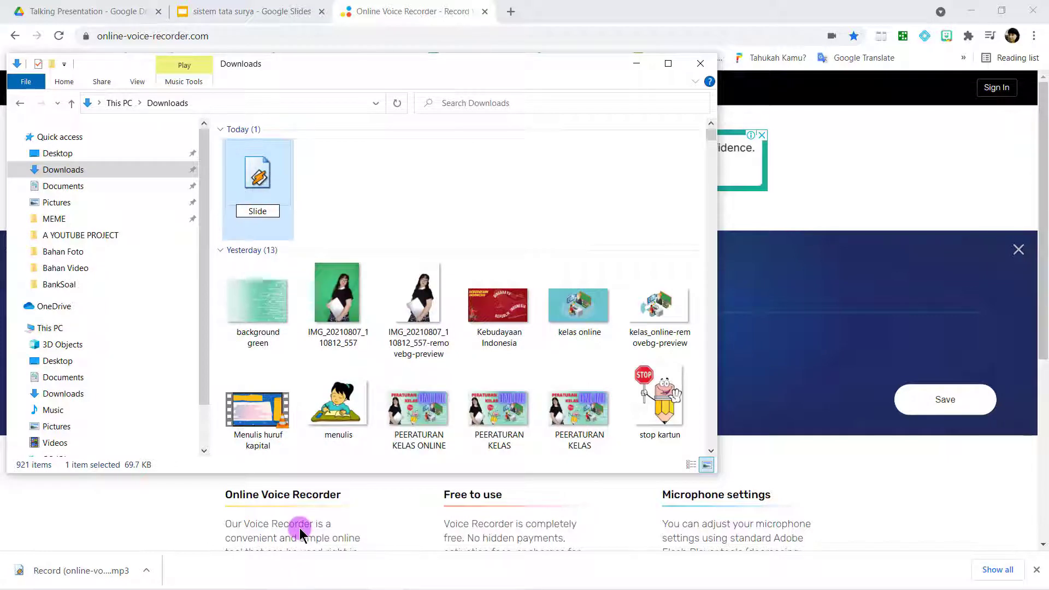
{"action": "key", "text": "Return"}
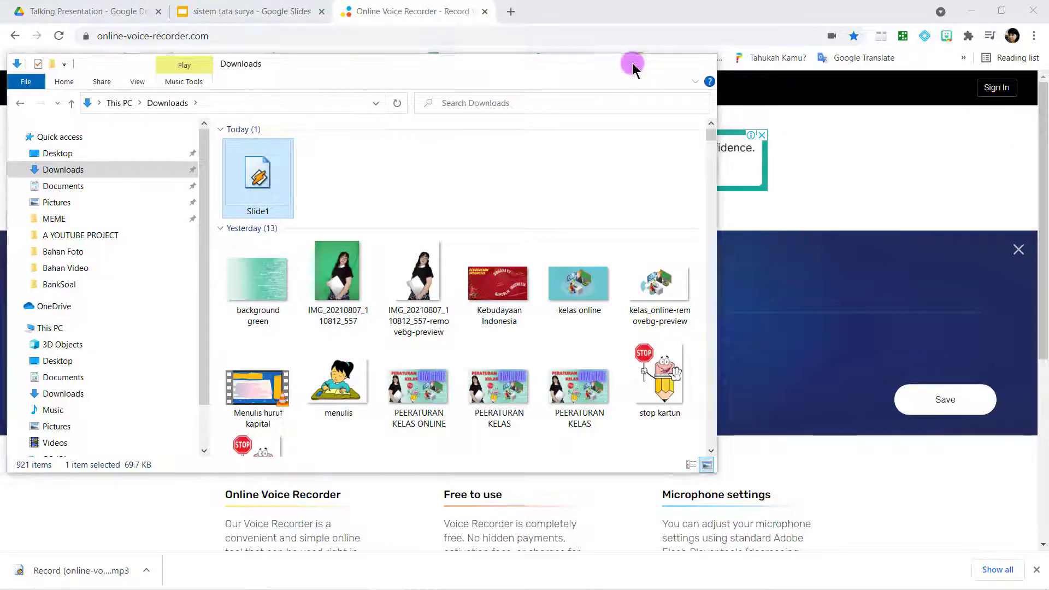
{"action": "left_click", "coordinate": [635, 63]}
Step: Finish editing the slide 1 recording and display slide 2 of the sistem tata surya presentation in Google Slides
{"action": "left_click", "coordinate": [1024, 256]}
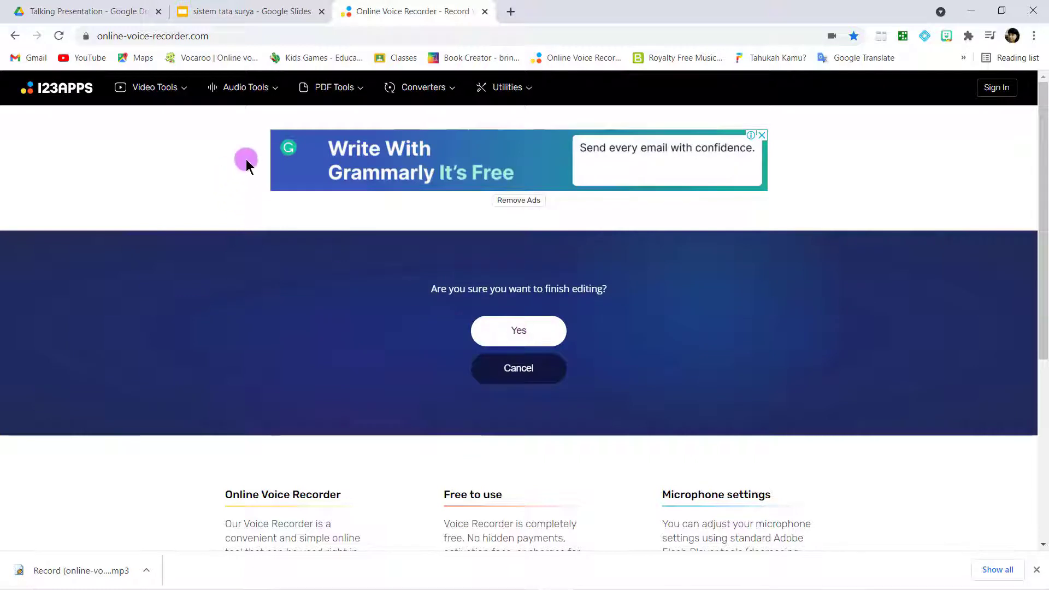
{"action": "left_click", "coordinate": [514, 332]}
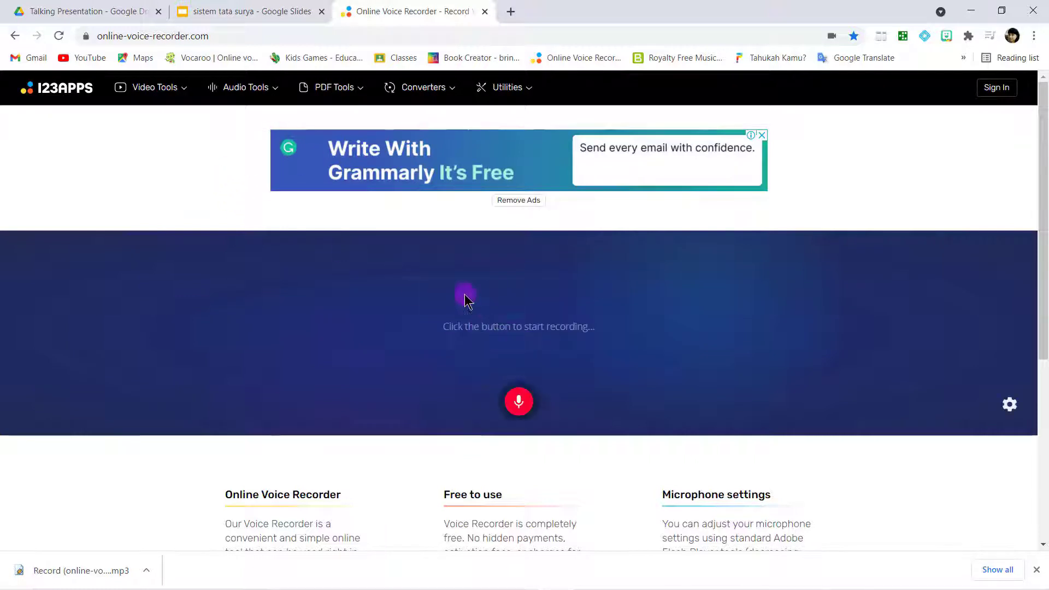
{"action": "left_click", "coordinate": [230, 11]}
{"action": "left_click", "coordinate": [91, 247]}
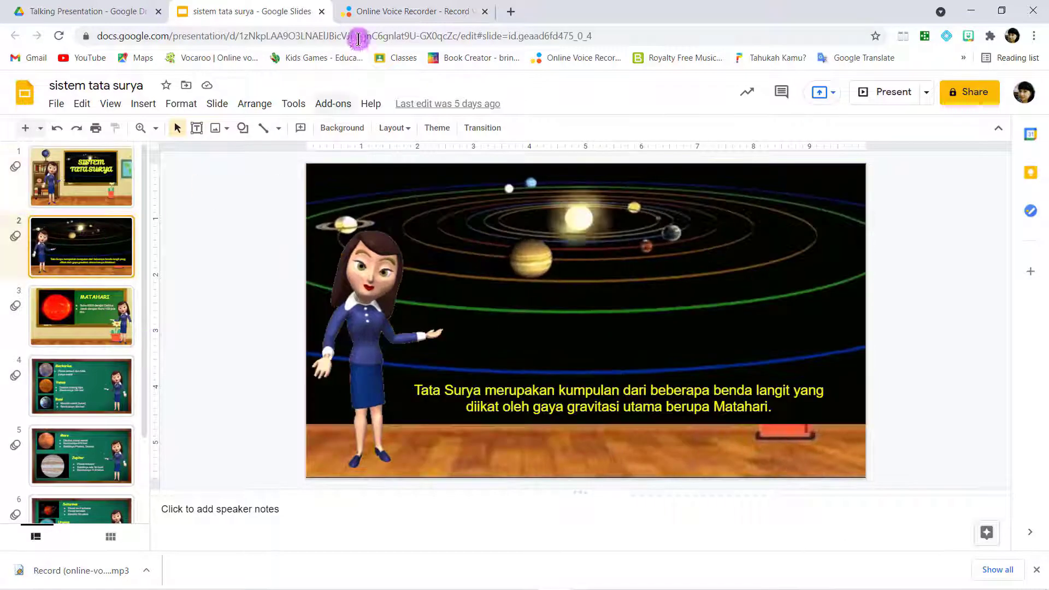
Step: Record the narration for slide 2 in Online Voice Recorder while viewing the slide, and stop the recording
{"action": "left_click", "coordinate": [384, 18]}
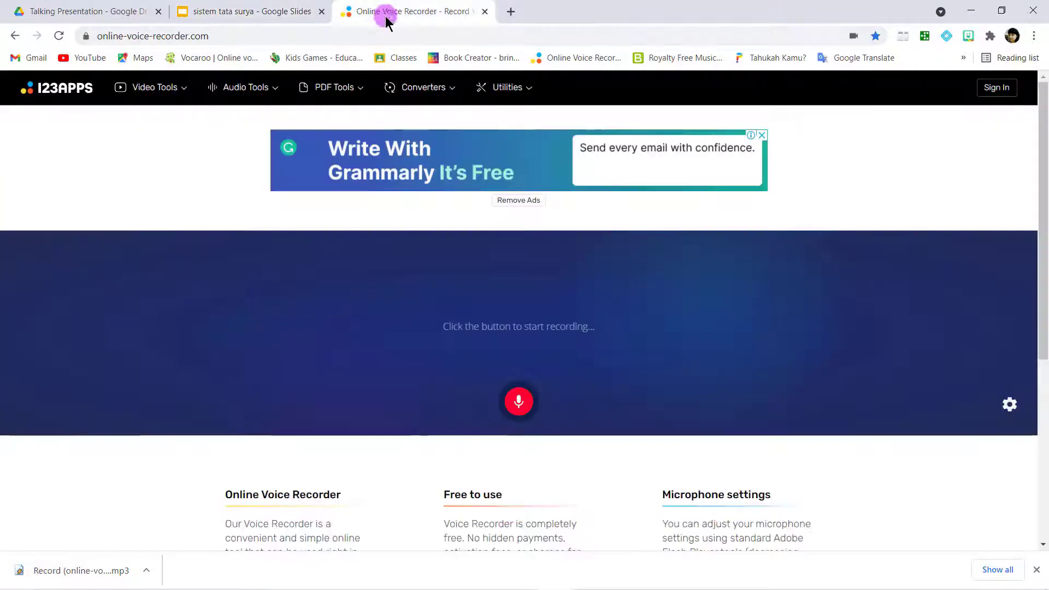
{"action": "left_click", "coordinate": [517, 402]}
{"action": "left_click", "coordinate": [250, 16]}
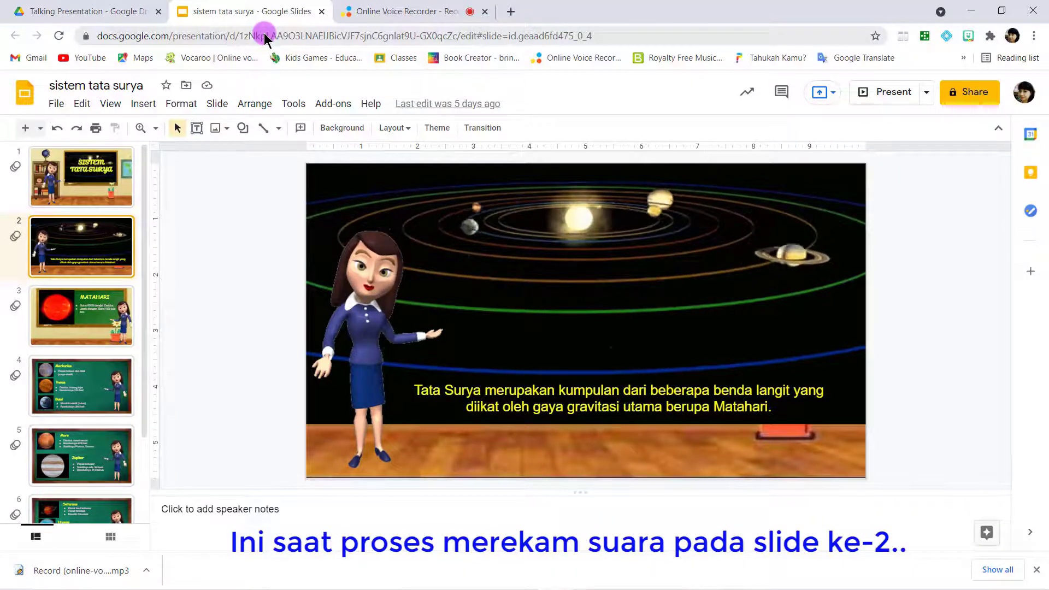
{"action": "left_click", "coordinate": [395, 12]}
{"action": "left_click", "coordinate": [495, 406]}
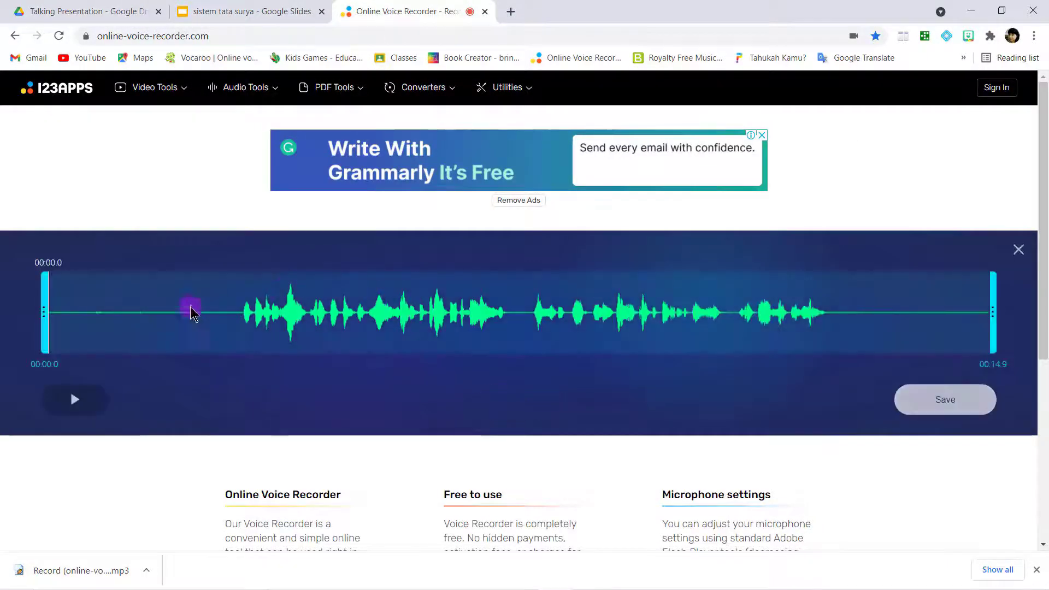
Step: Trim the slide 2 recording to the range 00:02.9 to 00:12.6 and save it
{"action": "left_click_drag", "start_coordinate": [69, 314], "coordinate": [218, 323]}
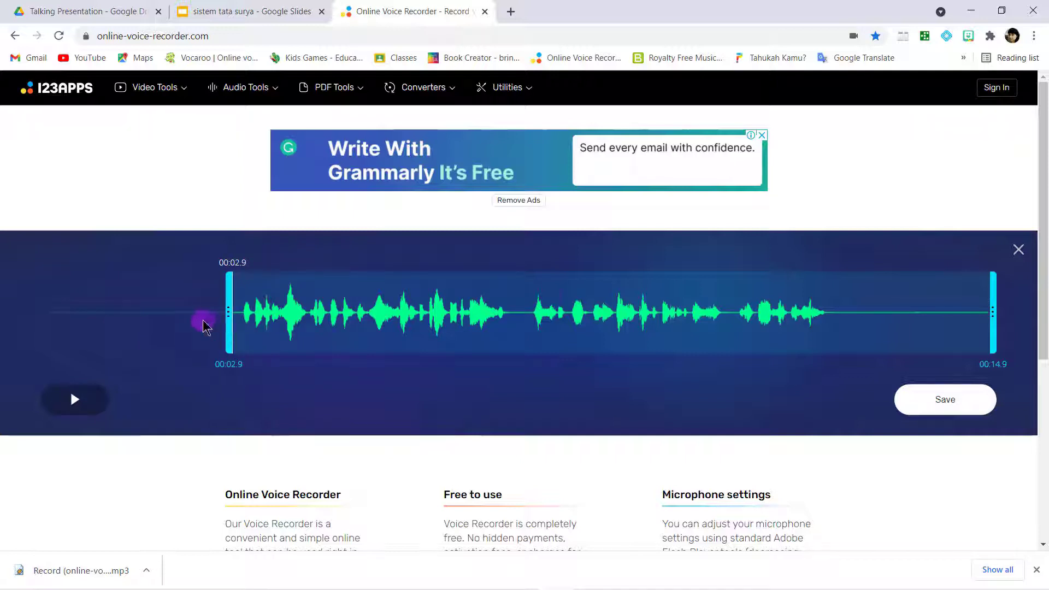
{"action": "left_click_drag", "start_coordinate": [990, 309], "coordinate": [847, 319]}
{"action": "left_click", "coordinate": [944, 395]}
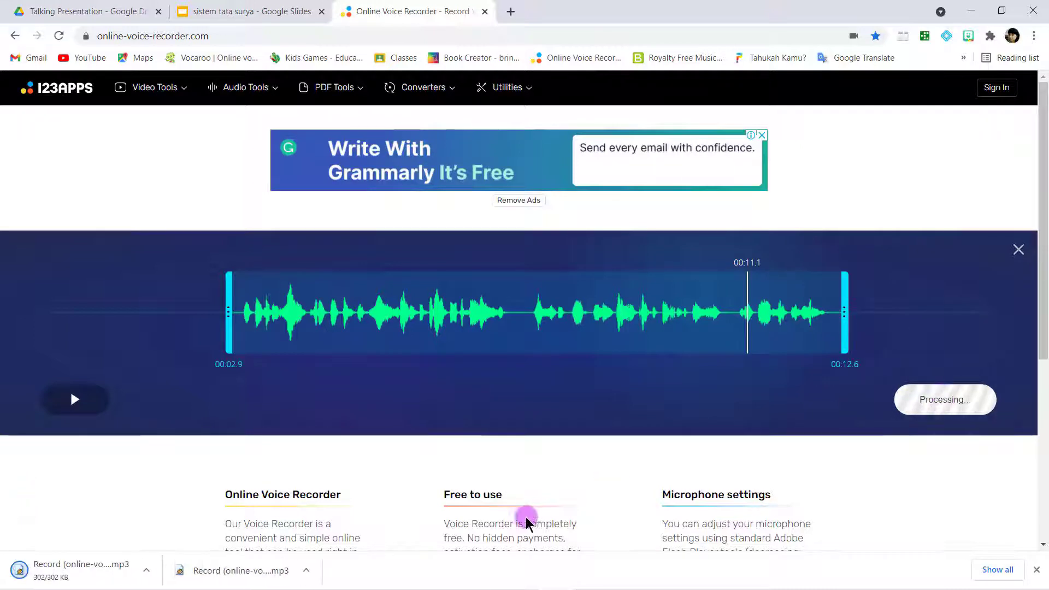
Step: Rename the newly downloaded recording in the File Explorer Downloads folder as Slide2 and minimize the folder window
{"action": "mouse_move", "coordinate": [426, 588]}
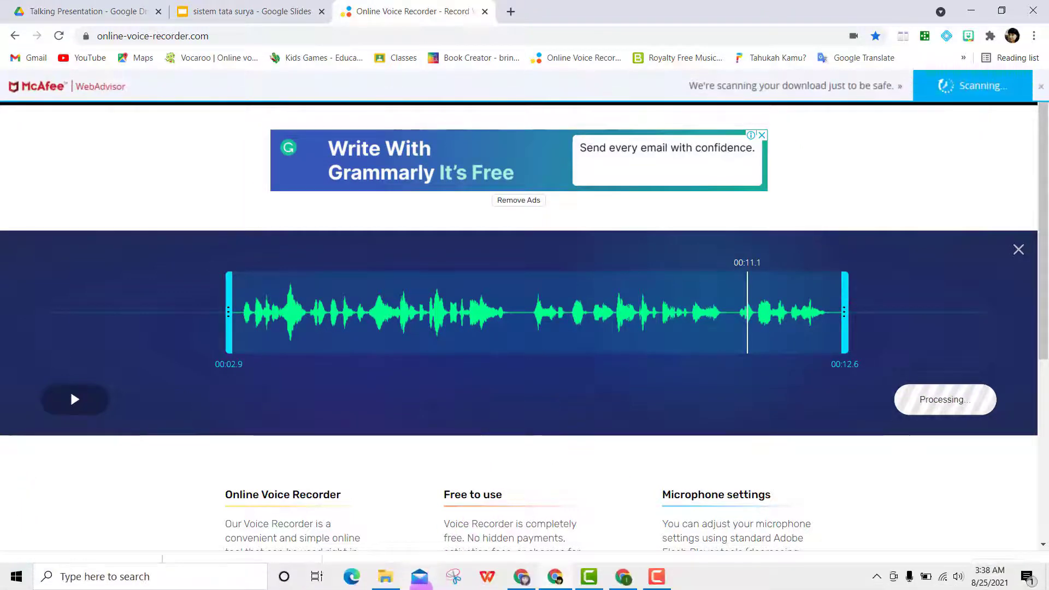
{"action": "left_click", "coordinate": [381, 576]}
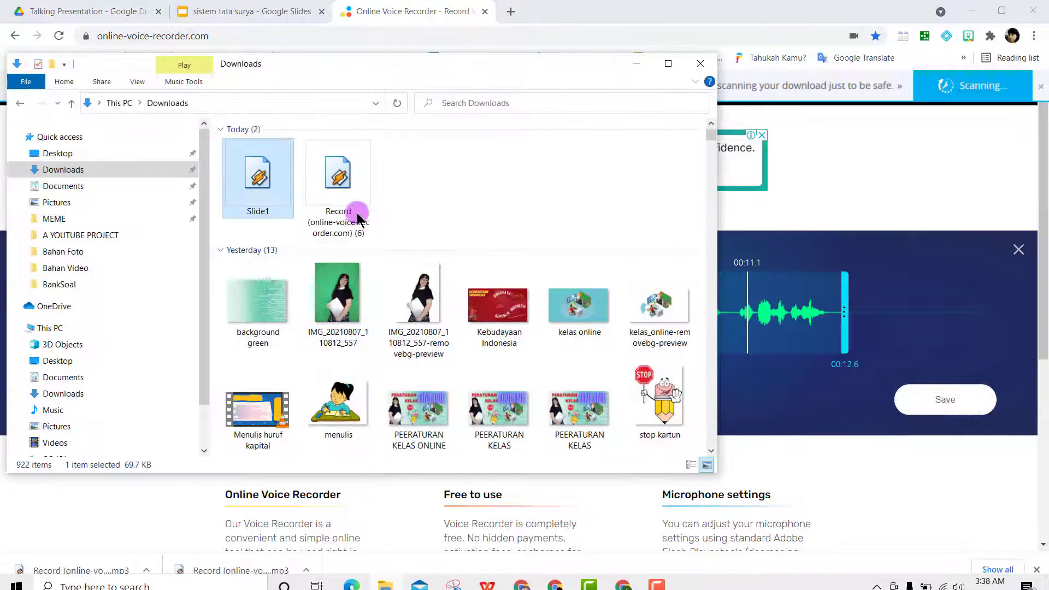
{"action": "left_click", "coordinate": [323, 221]}
{"action": "right_click", "coordinate": [330, 228]}
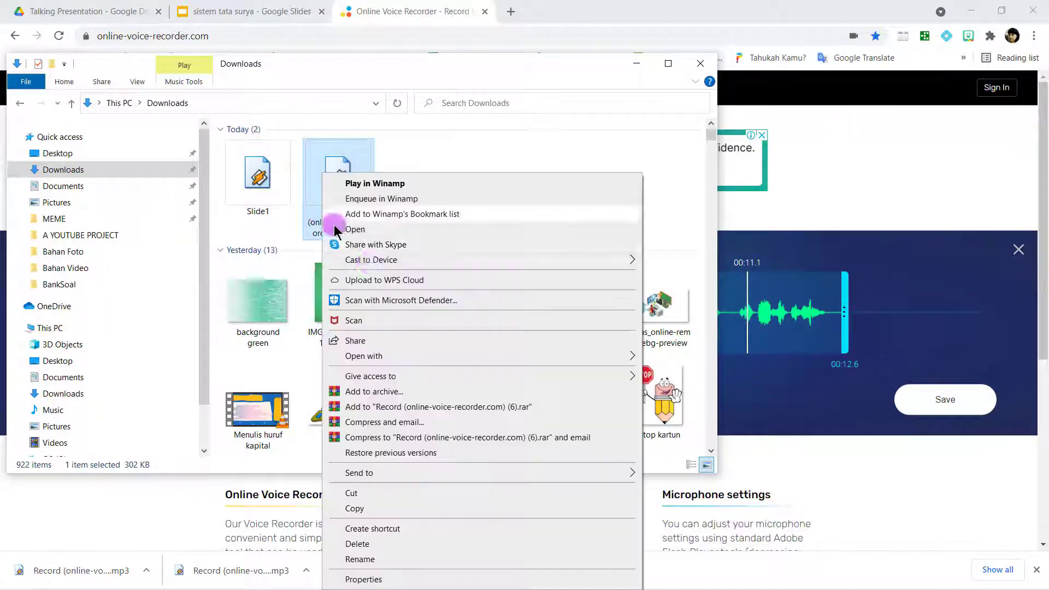
{"action": "left_click", "coordinate": [373, 560]}
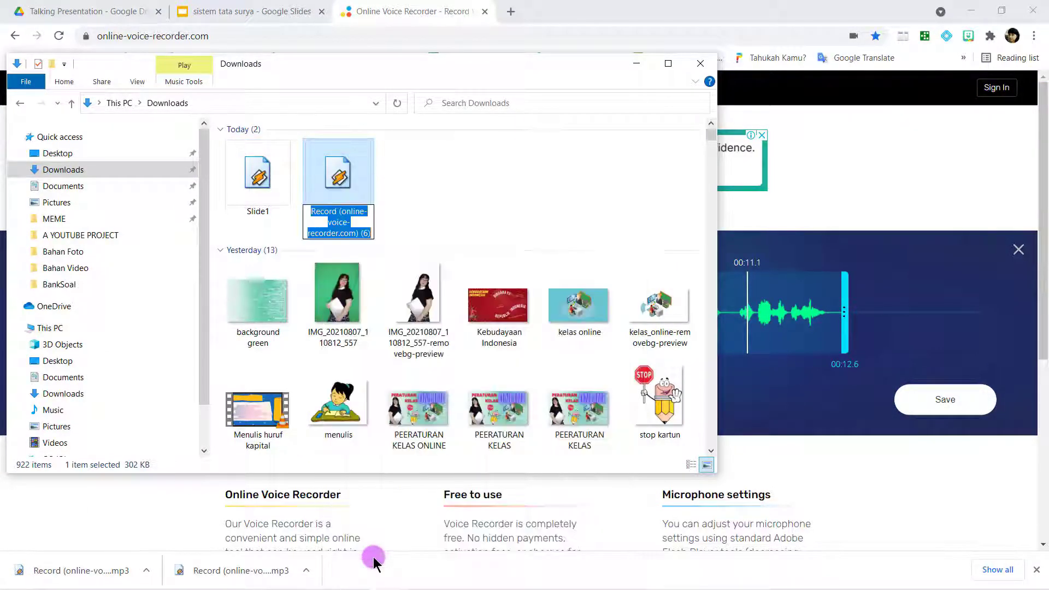
{"action": "type", "text": "Slide2"}
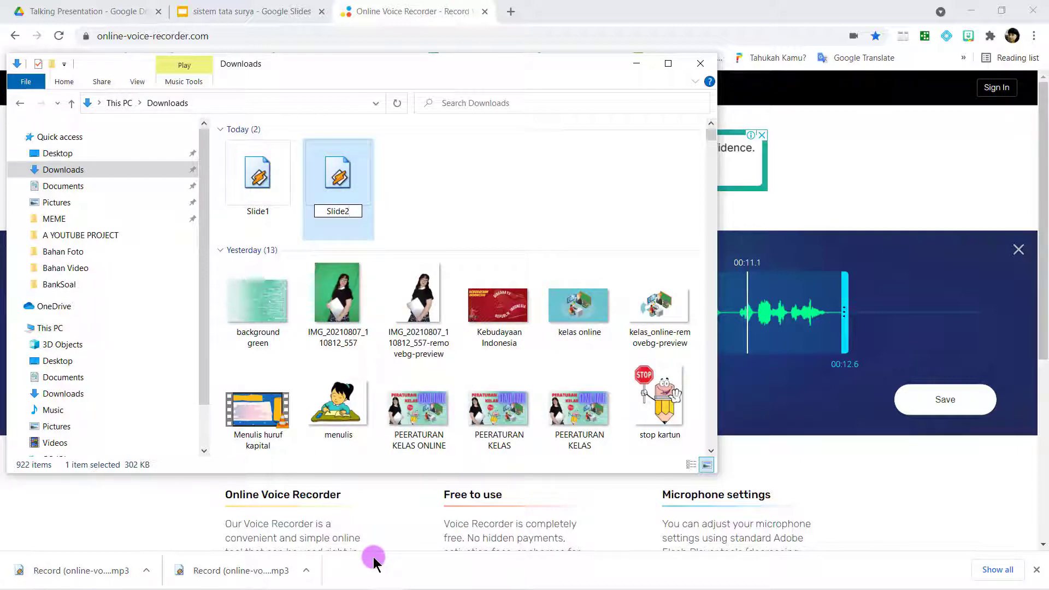
{"action": "key", "text": "Return"}
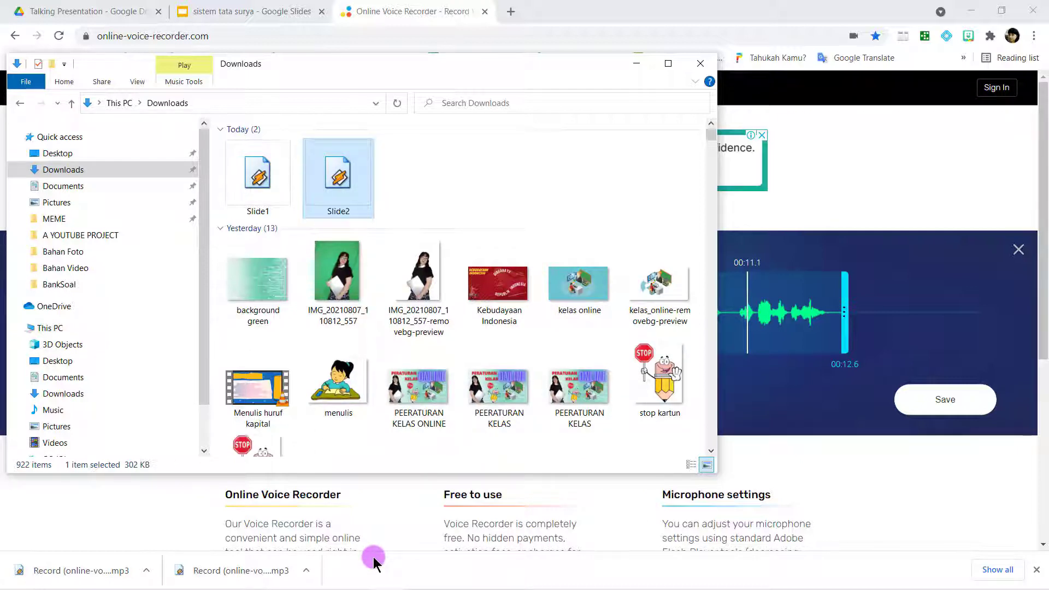
{"action": "left_click", "coordinate": [634, 61]}
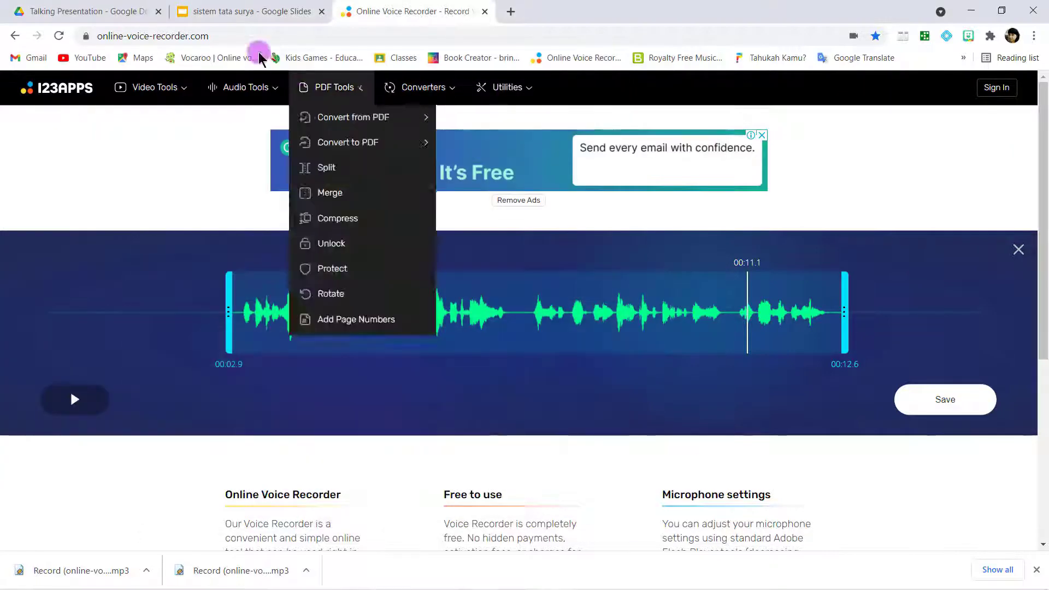
Step: Finish editing the slide 2 recording and display the MATAHARI slide, slide 3, in Google Slides
{"action": "left_click", "coordinate": [1020, 251]}
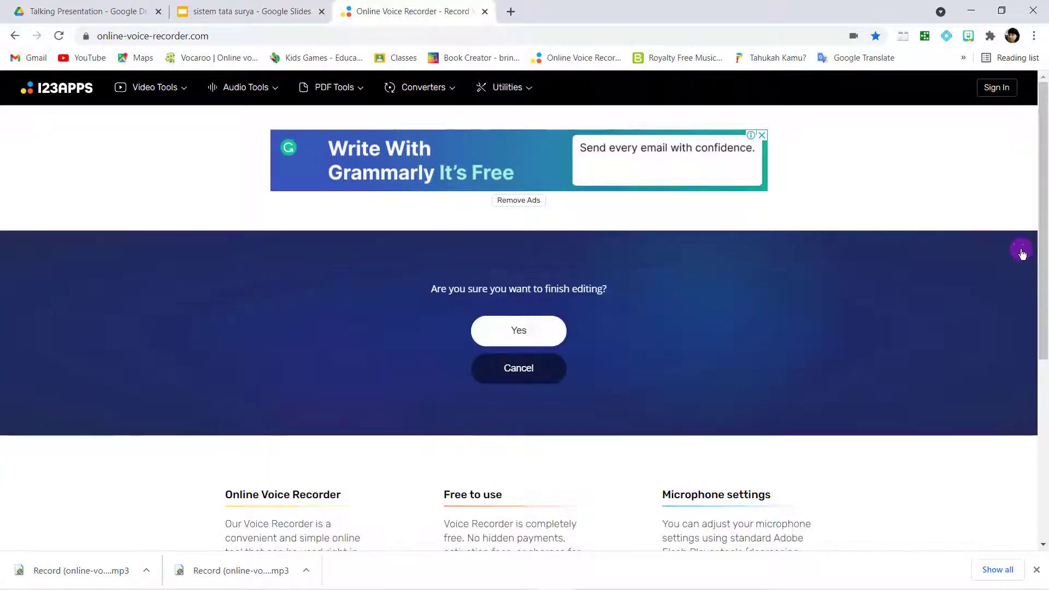
{"action": "left_click", "coordinate": [522, 331]}
{"action": "left_click", "coordinate": [246, 10]}
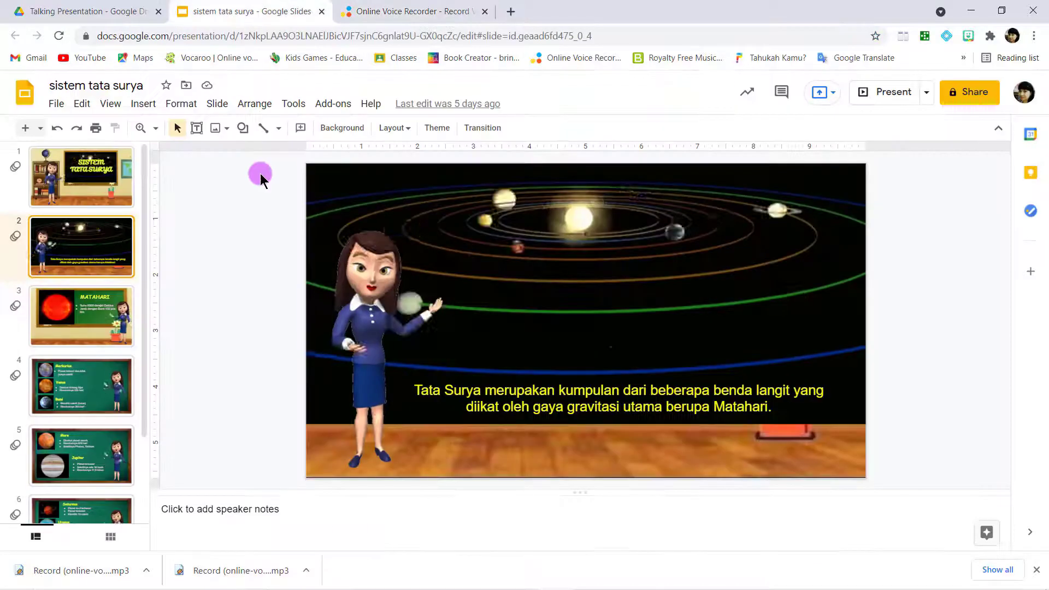
{"action": "left_click", "coordinate": [100, 345]}
Step: Record the narration for slide 3 in Online Voice Recorder while viewing the slide, and stop the recording
{"action": "left_click", "coordinate": [445, 15]}
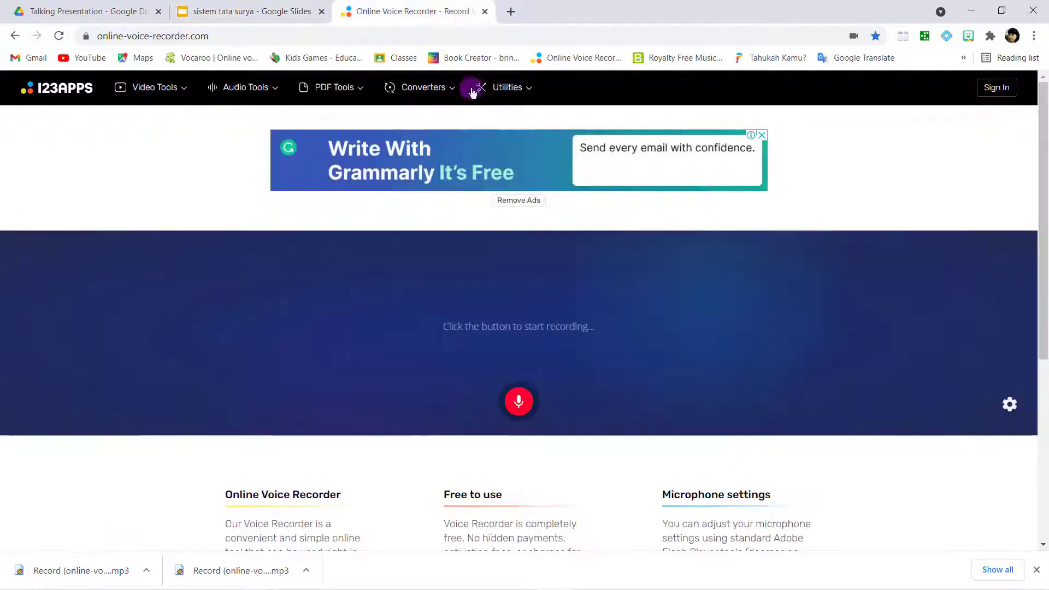
{"action": "left_click", "coordinate": [508, 389]}
{"action": "left_click", "coordinate": [291, 10]}
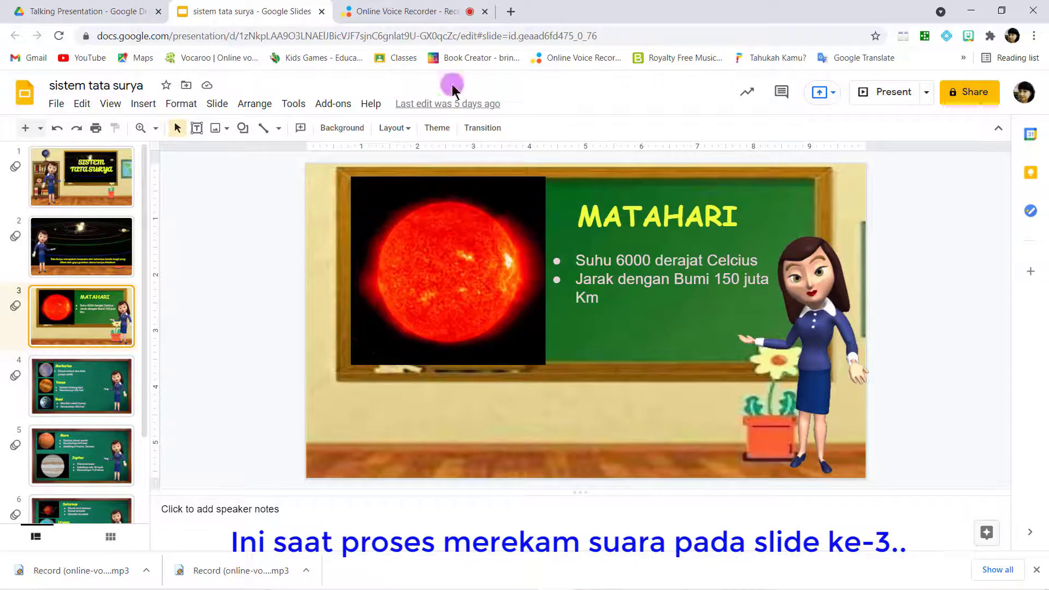
{"action": "left_click", "coordinate": [405, 12]}
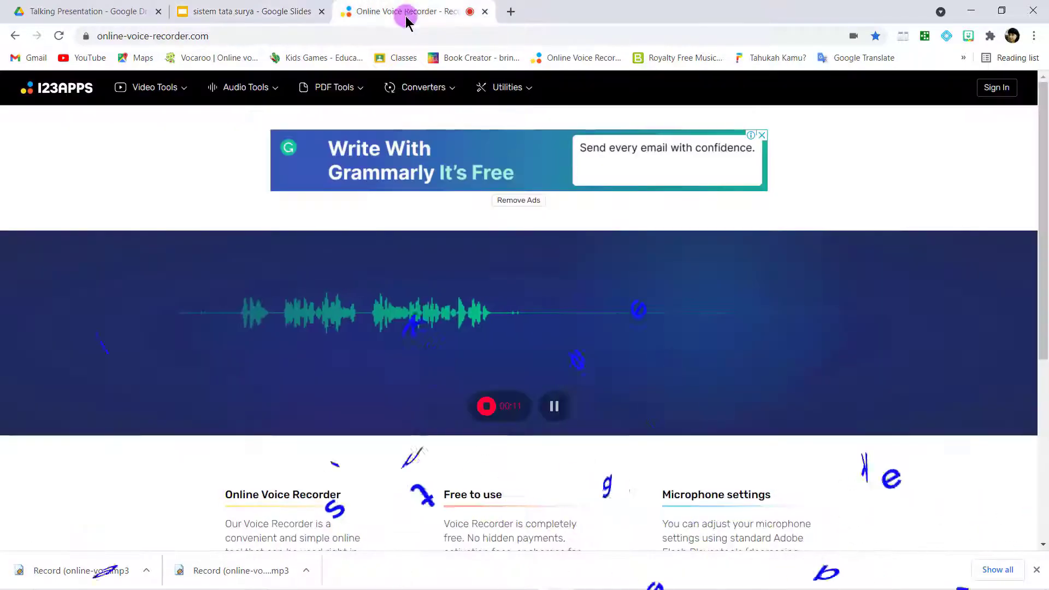
{"action": "left_click", "coordinate": [486, 405]}
Step: Trim the slide 3 recording to the range 00:02.0 to 00:11.0 and save it
{"action": "left_click_drag", "start_coordinate": [75, 316], "coordinate": [181, 317]}
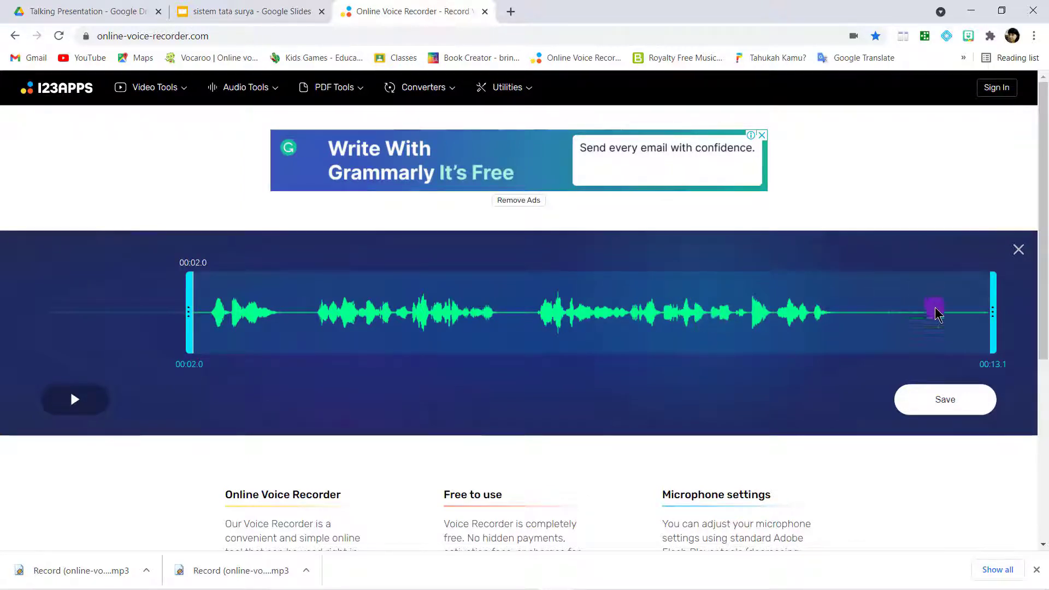
{"action": "left_click_drag", "start_coordinate": [992, 313], "coordinate": [847, 317]}
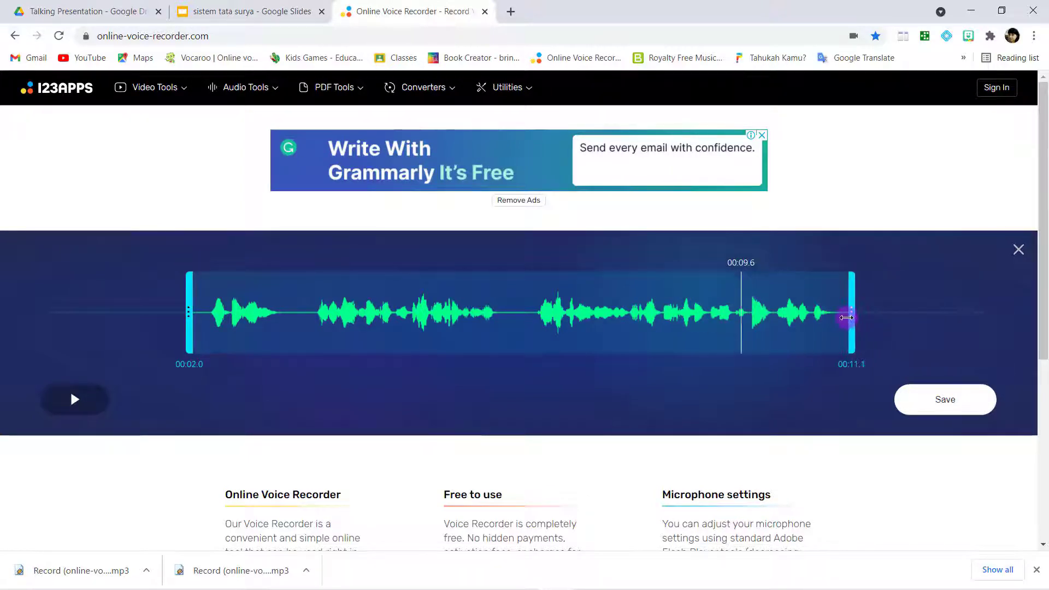
{"action": "left_click", "coordinate": [926, 390]}
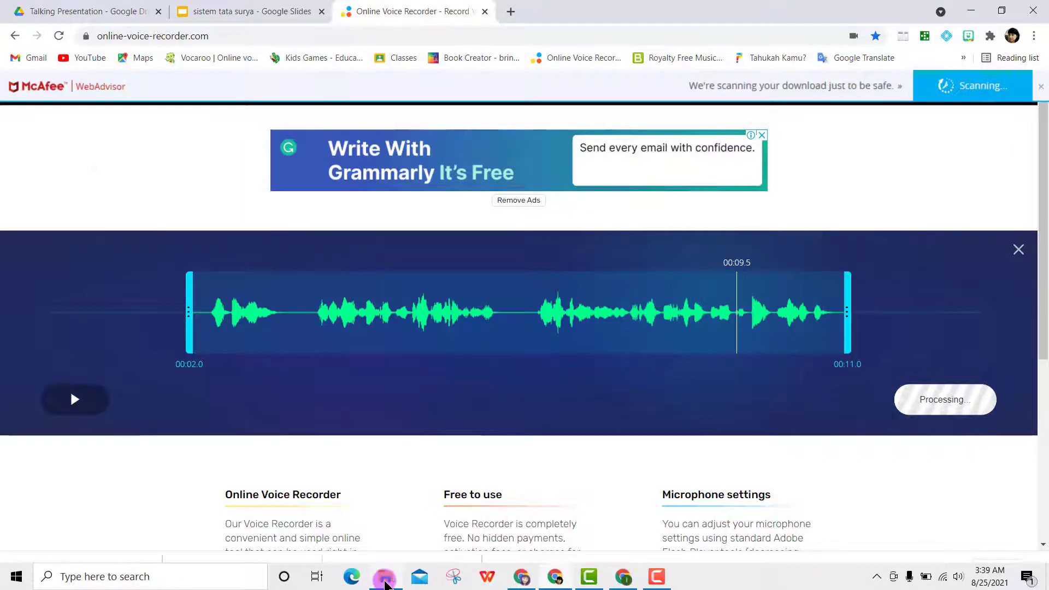
Step: Rename the newly downloaded recording in the File Explorer Downloads folder as Slide3 and minimize the folder window
{"action": "left_click", "coordinate": [385, 576]}
{"action": "left_click", "coordinate": [417, 225]}
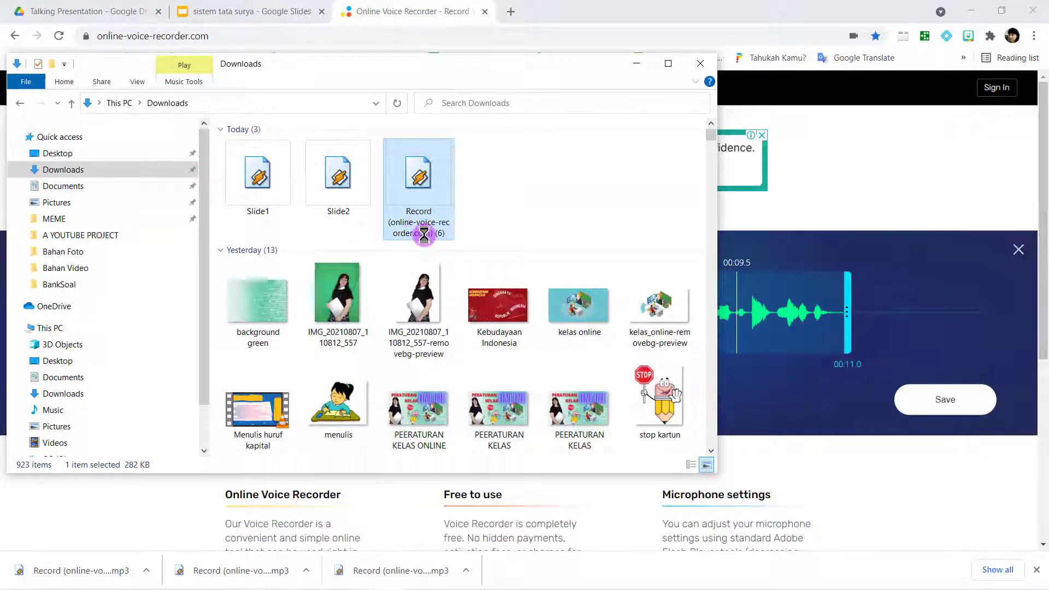
{"action": "right_click", "coordinate": [418, 225]}
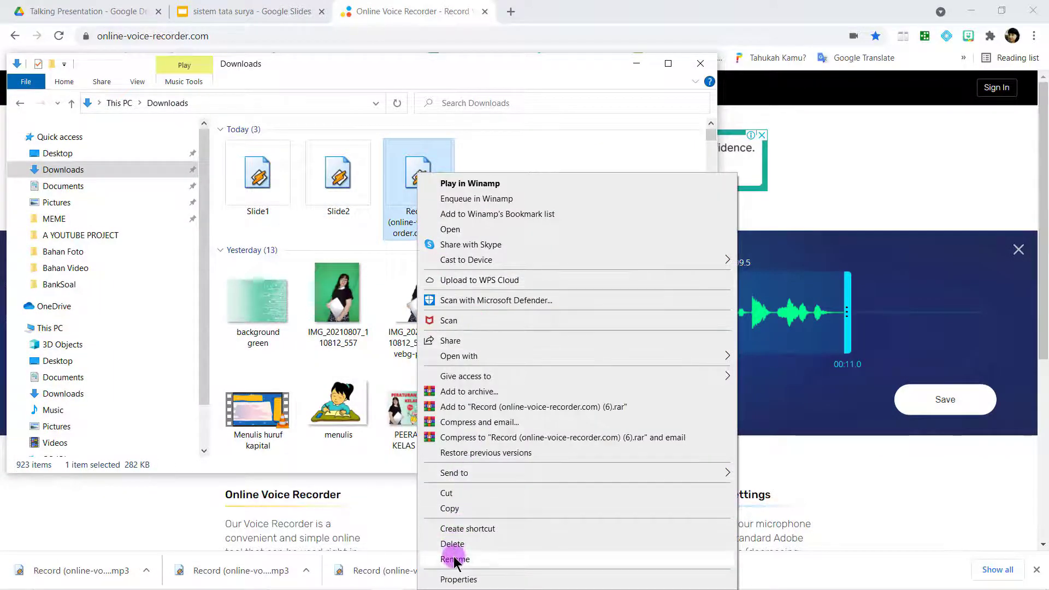
{"action": "left_click", "coordinate": [455, 559]}
{"action": "type", "text": "Slide3"}
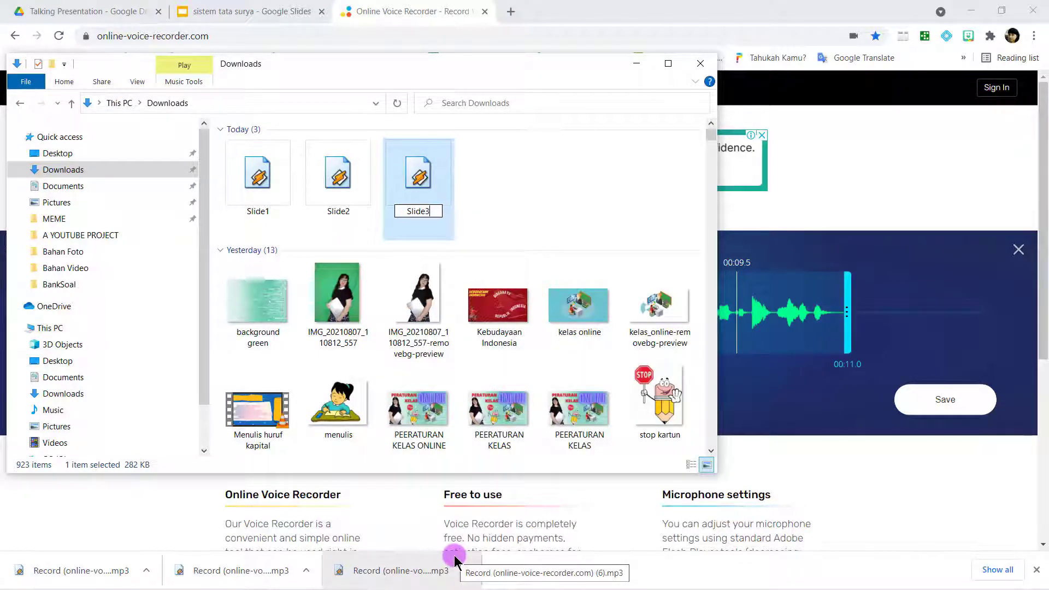
{"action": "key", "text": "Return"}
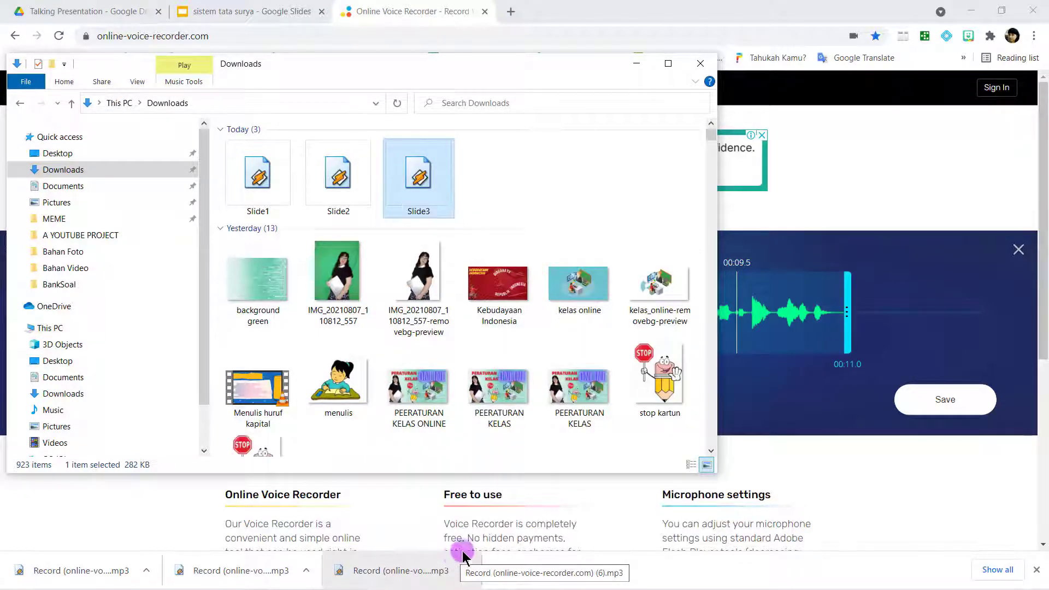
{"action": "left_click", "coordinate": [635, 65]}
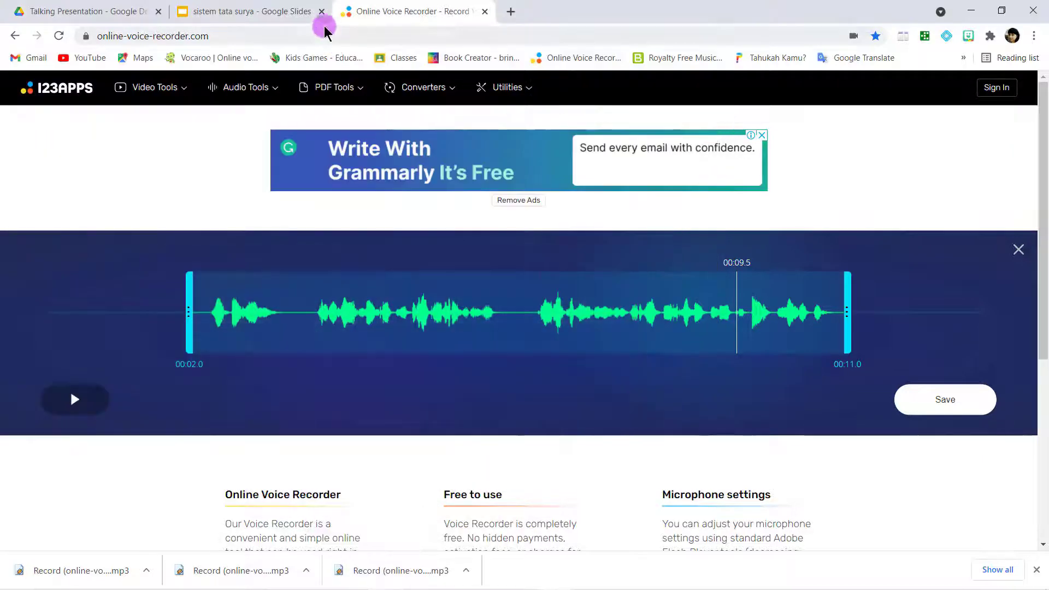
Step: Finish editing the slide 3 recording in Online Voice Recorder and return to the recording start screen
{"action": "left_click", "coordinate": [282, 12]}
{"action": "left_click", "coordinate": [412, 12]}
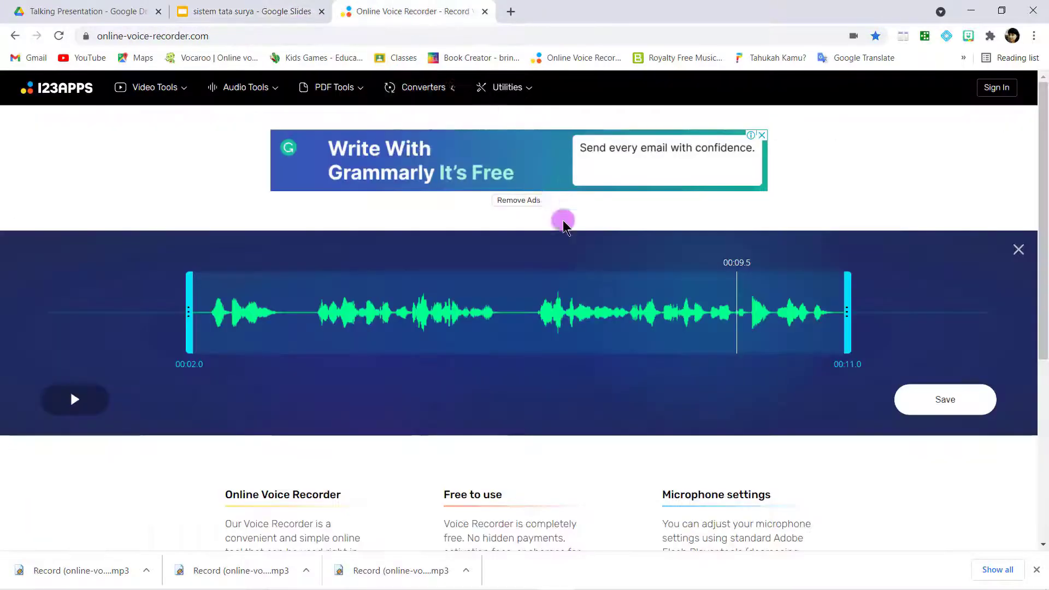
{"action": "left_click", "coordinate": [1019, 249]}
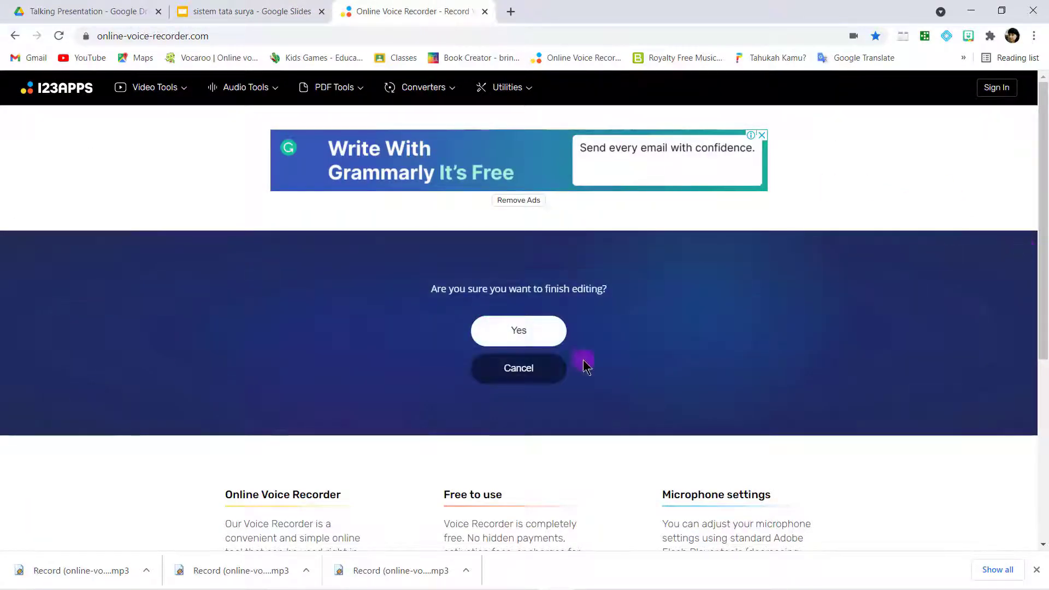
{"action": "left_click", "coordinate": [529, 339]}
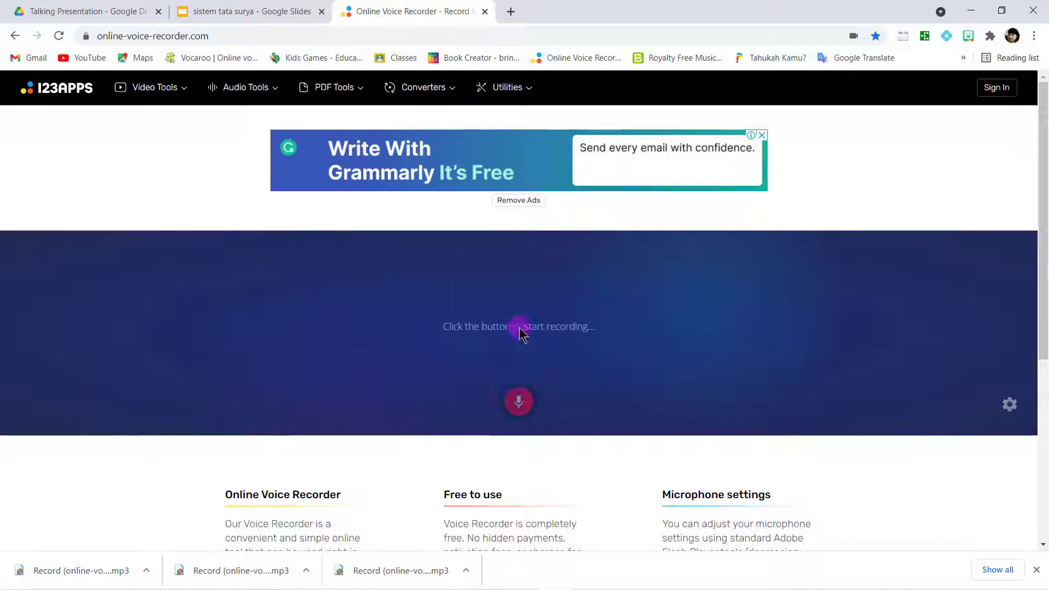
Step: Record the narration for slide 4 about Merkurius, Venus and Bumi while viewing it in Google Slides, and stop the recording
{"action": "left_click", "coordinate": [519, 402]}
{"action": "left_click", "coordinate": [214, 13]}
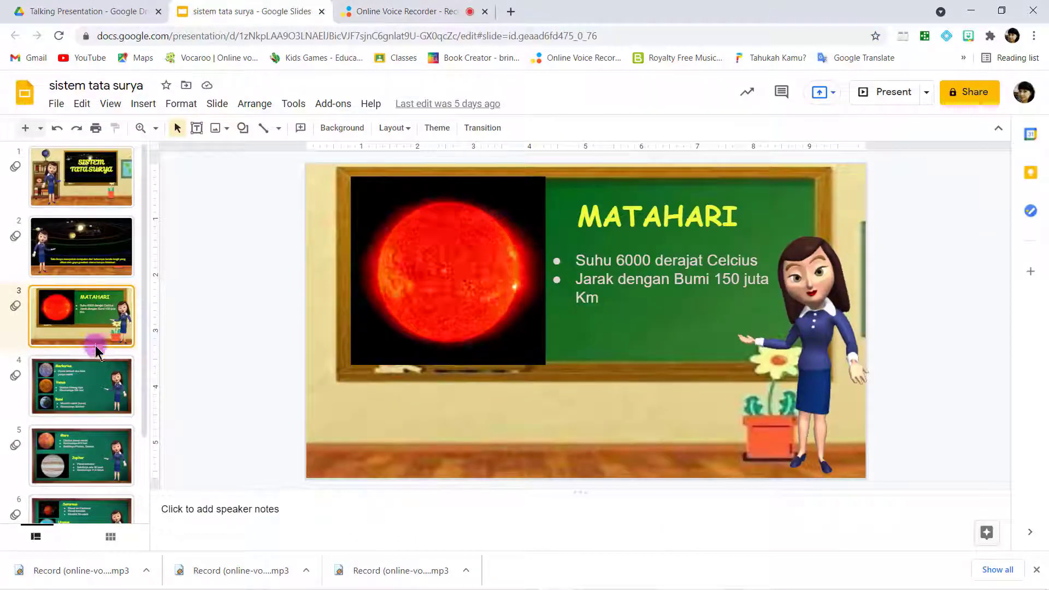
{"action": "left_click", "coordinate": [107, 373]}
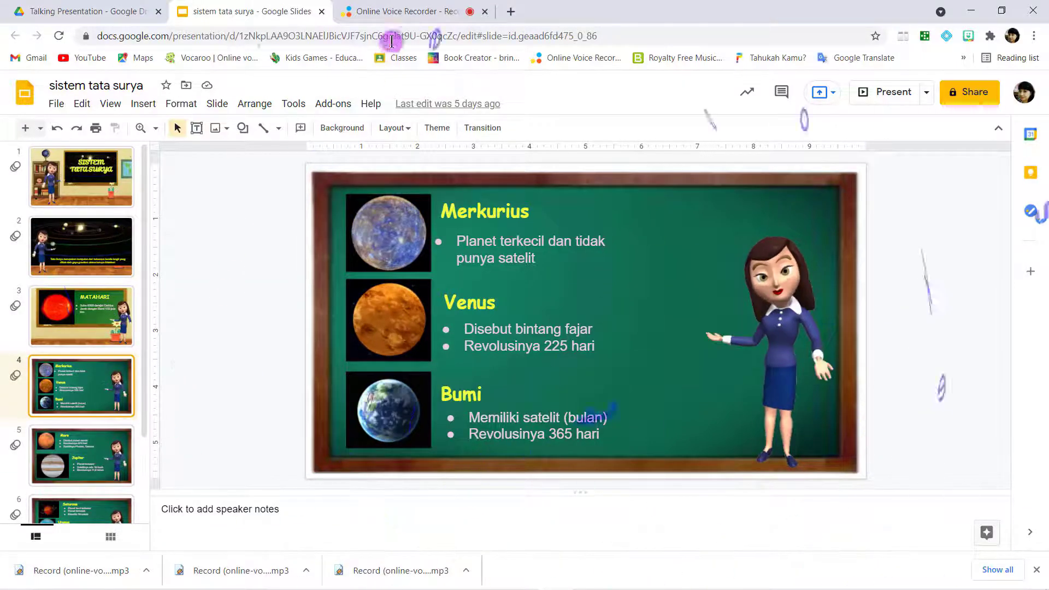
{"action": "left_click", "coordinate": [401, 12]}
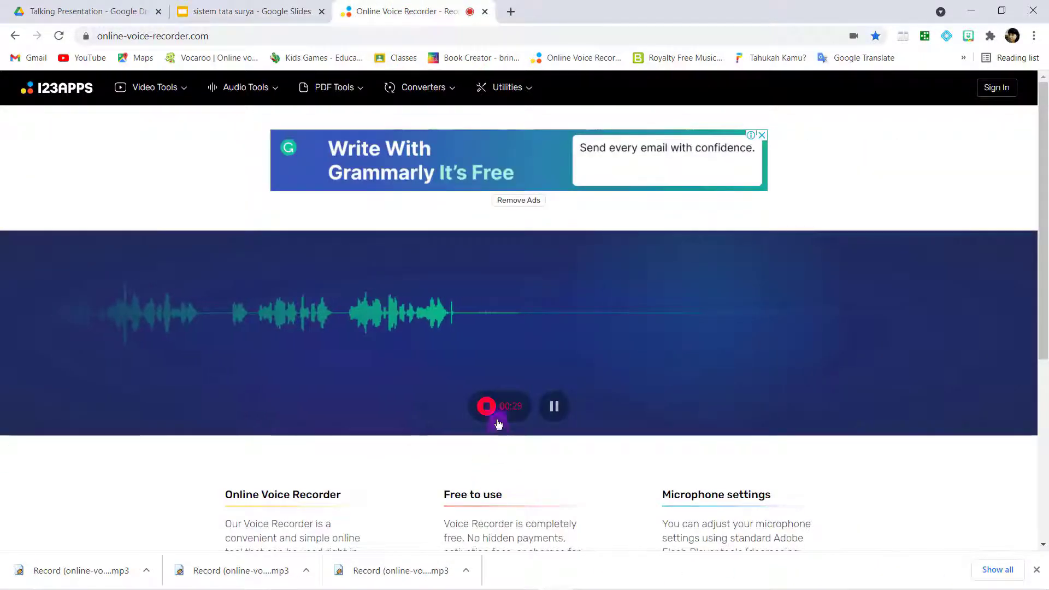
{"action": "left_click", "coordinate": [491, 407]}
Step: Trim the slide 4 recording to the range 00:03.8 to 00:28.1 and save it
{"action": "left_click_drag", "start_coordinate": [48, 315], "coordinate": [162, 312]}
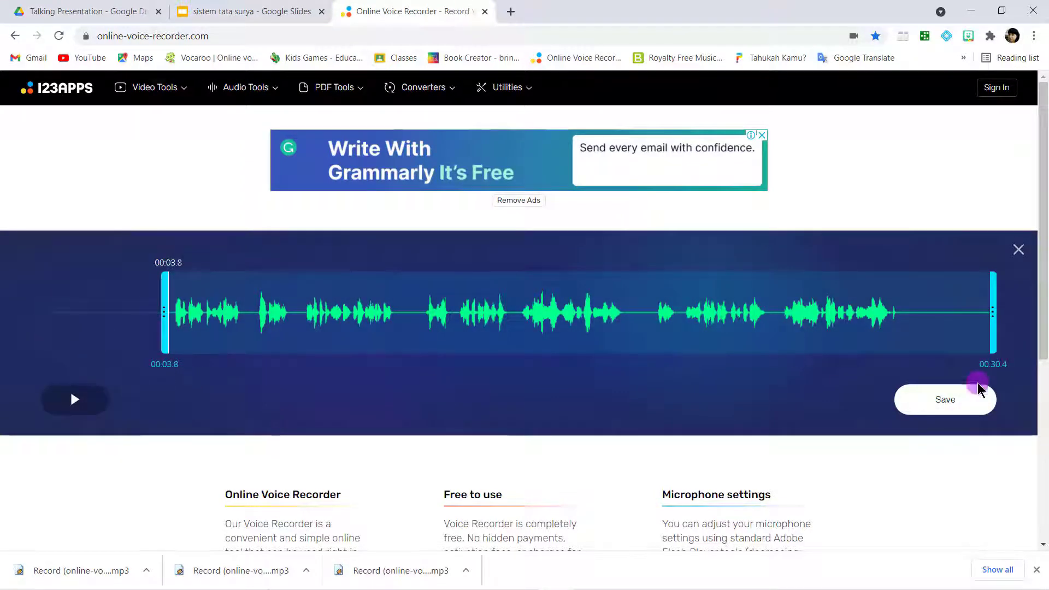
{"action": "left_click_drag", "start_coordinate": [991, 313], "coordinate": [923, 321]}
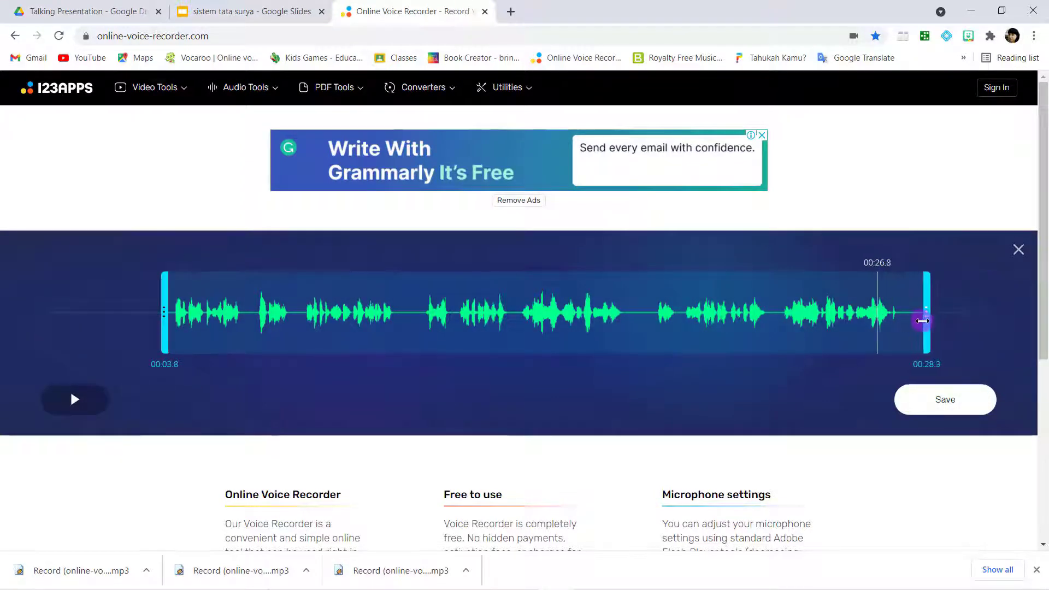
{"action": "left_click", "coordinate": [945, 408]}
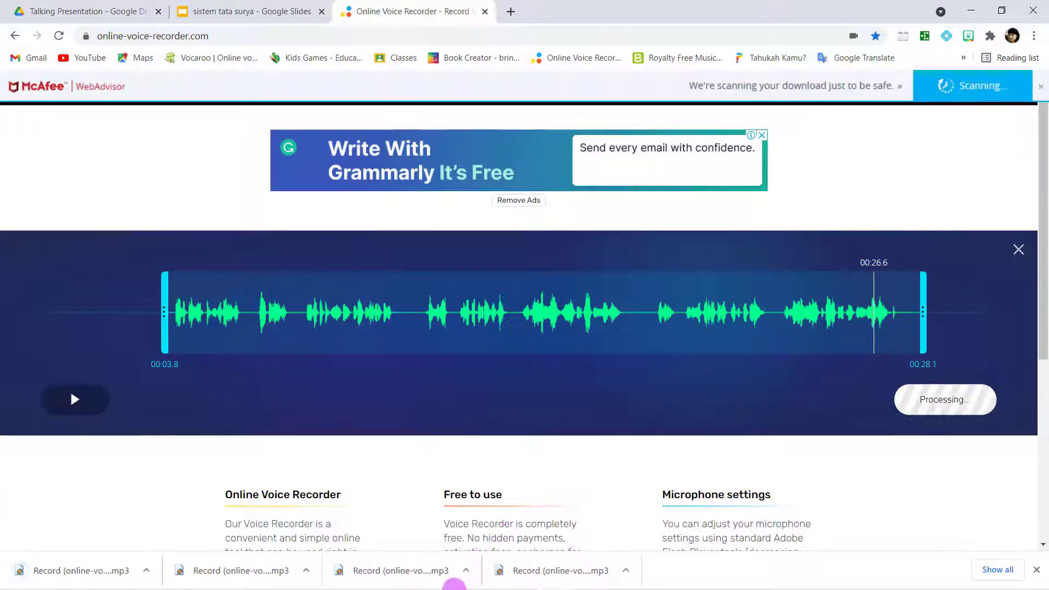
Step: Rename the new slide 4 recording in the File Explorer Downloads folder as Slide4 and minimize the folder window
{"action": "left_click", "coordinate": [385, 576]}
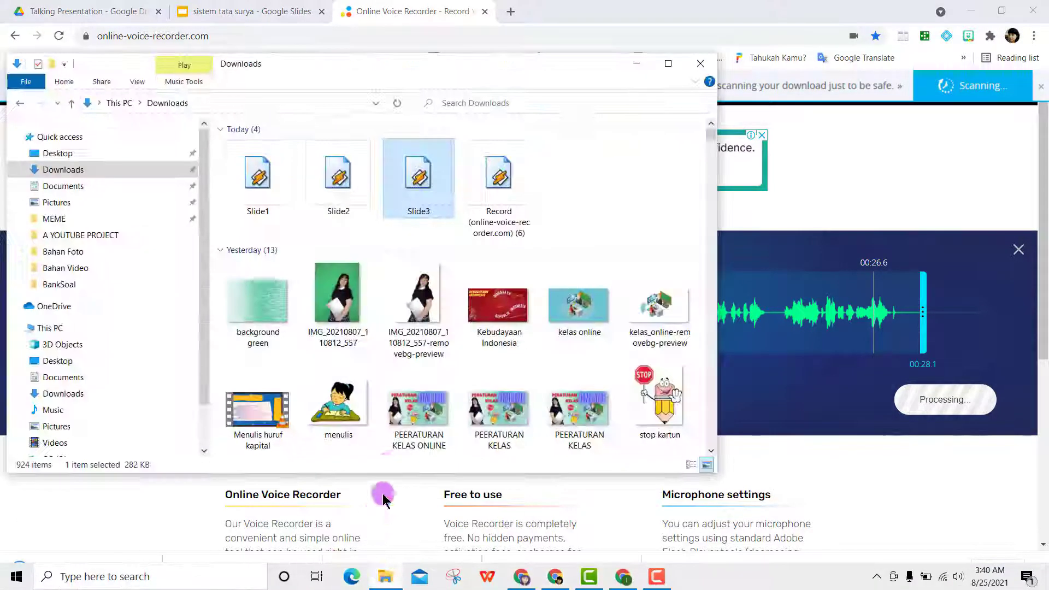
{"action": "left_click", "coordinate": [509, 227]}
{"action": "right_click", "coordinate": [507, 224]}
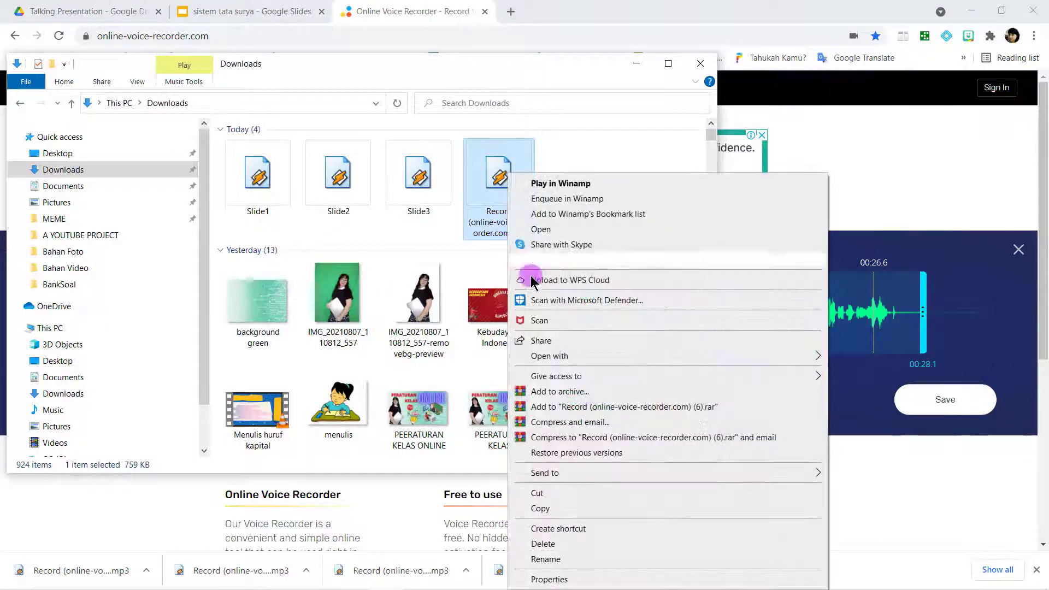
{"action": "left_click", "coordinate": [544, 559]}
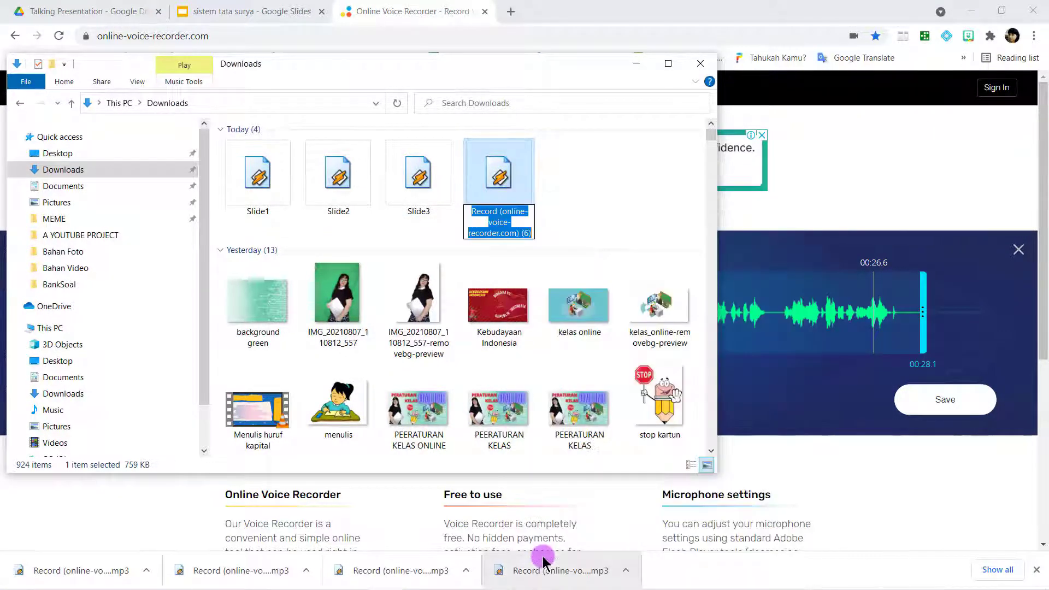
{"action": "type", "text": "Slide4"}
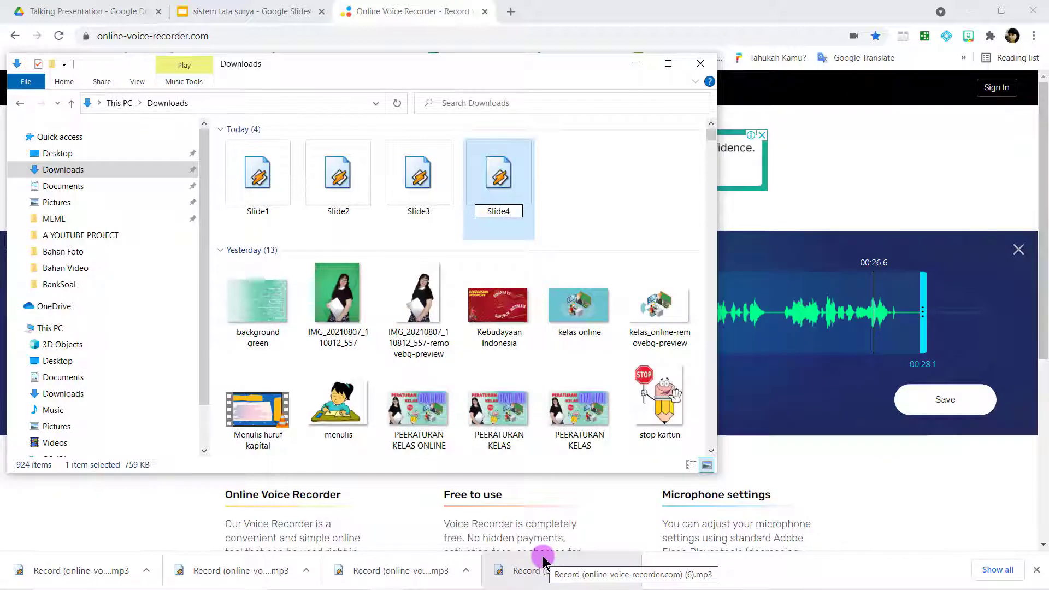
{"action": "key", "text": "Return"}
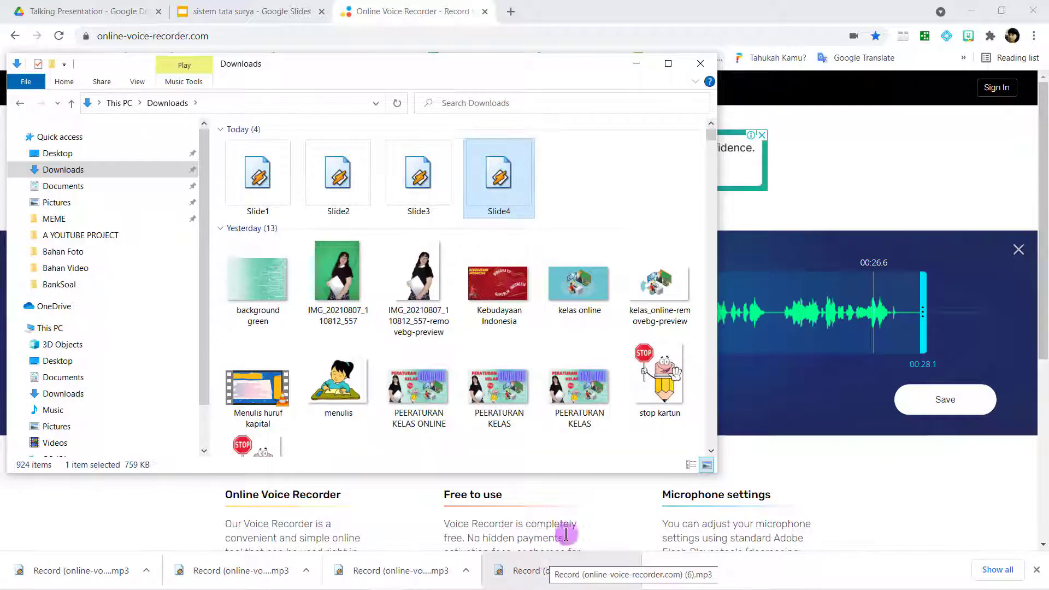
{"action": "left_click", "coordinate": [634, 64]}
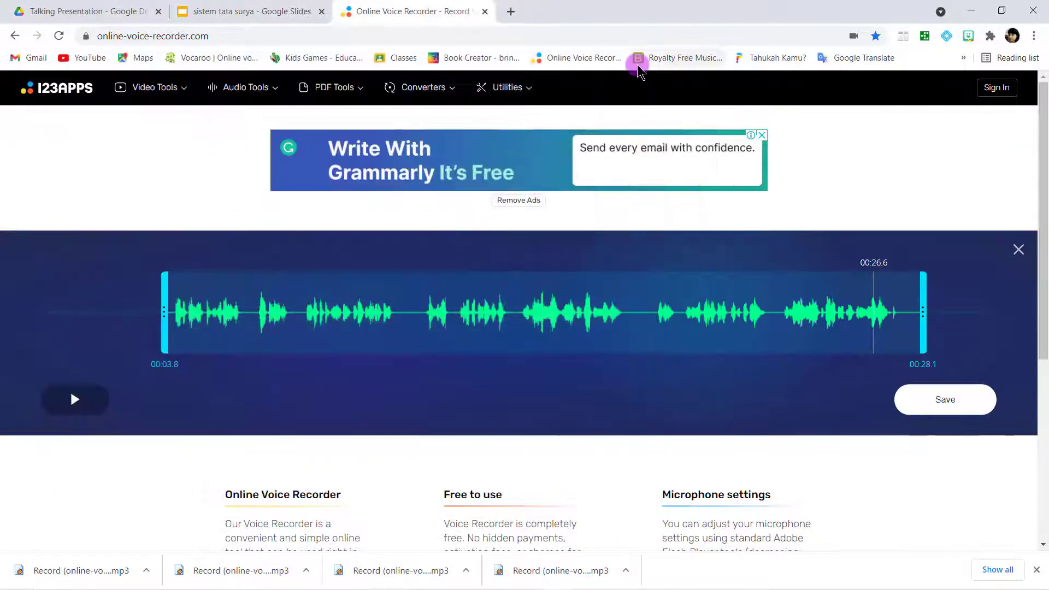
Step: Display the Mars and Jupiter slide, slide 5, in Google Slides and finish editing the slide 4 recording in Online Voice Recorder
{"action": "left_click", "coordinate": [263, 13]}
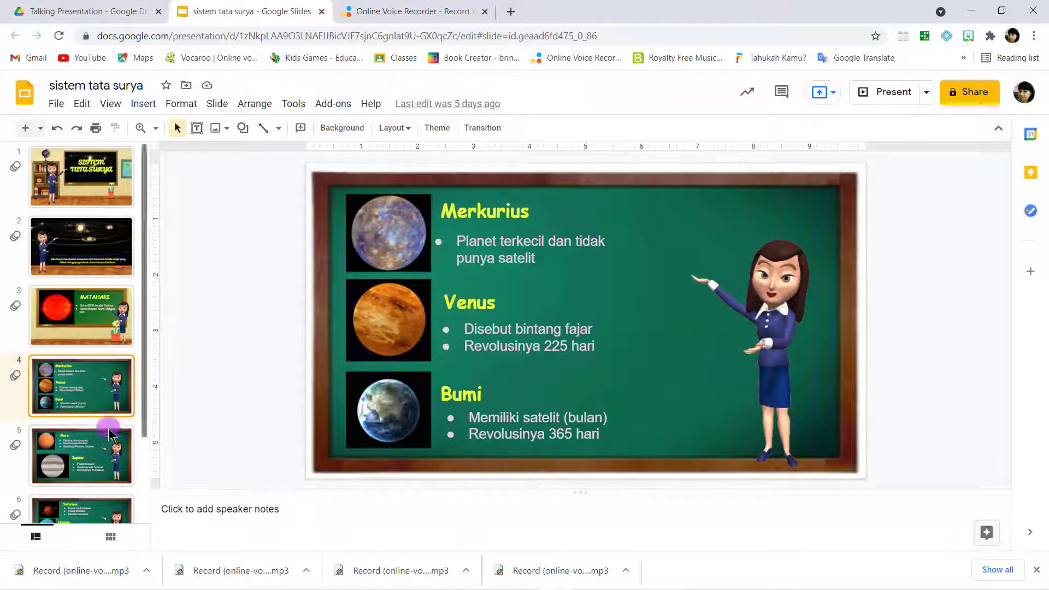
{"action": "left_click", "coordinate": [130, 437]}
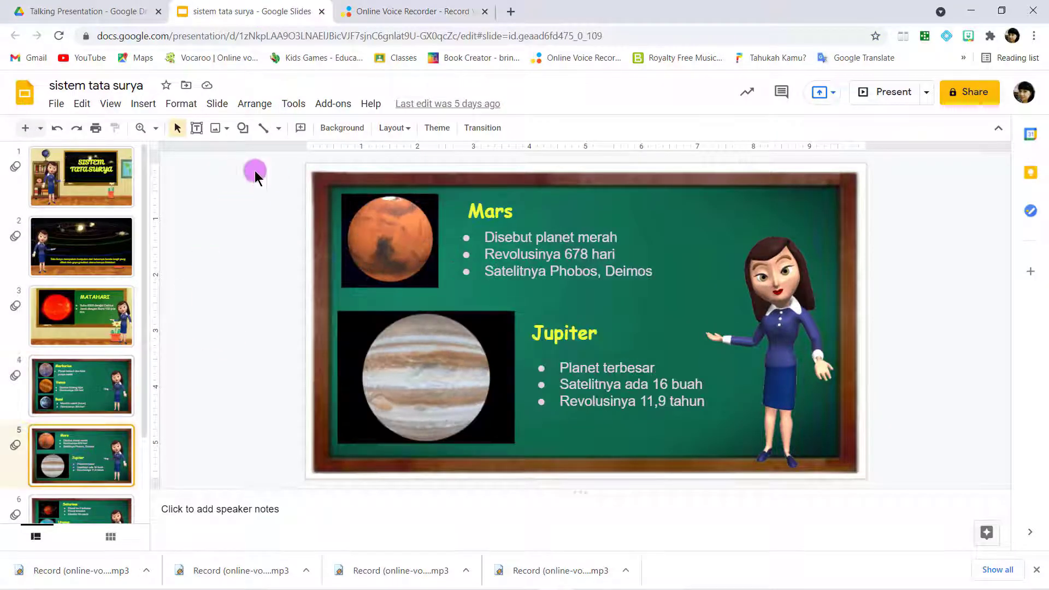
{"action": "left_click", "coordinate": [421, 11]}
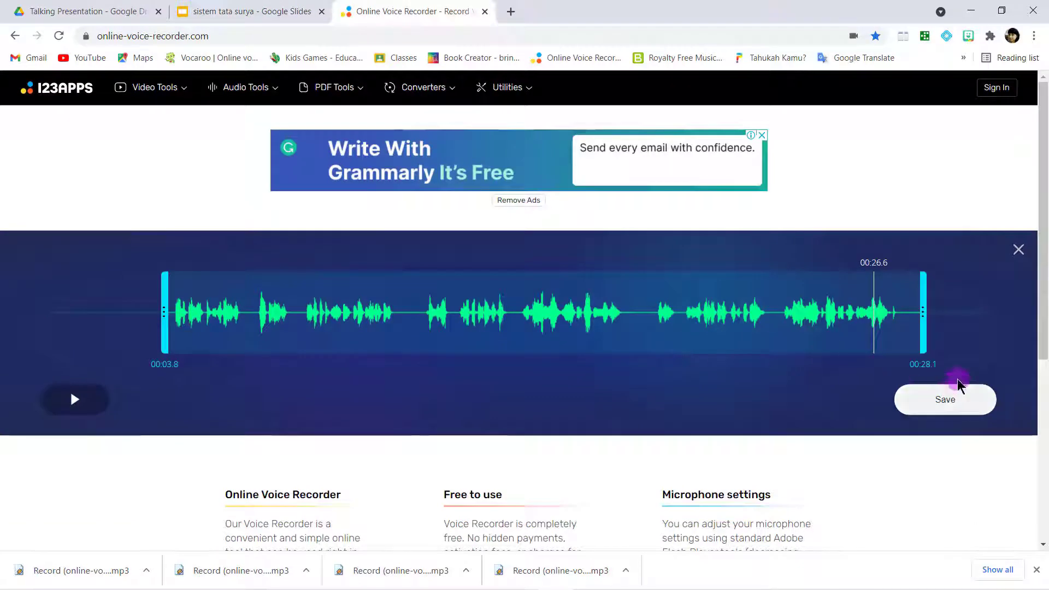
{"action": "left_click", "coordinate": [1018, 250]}
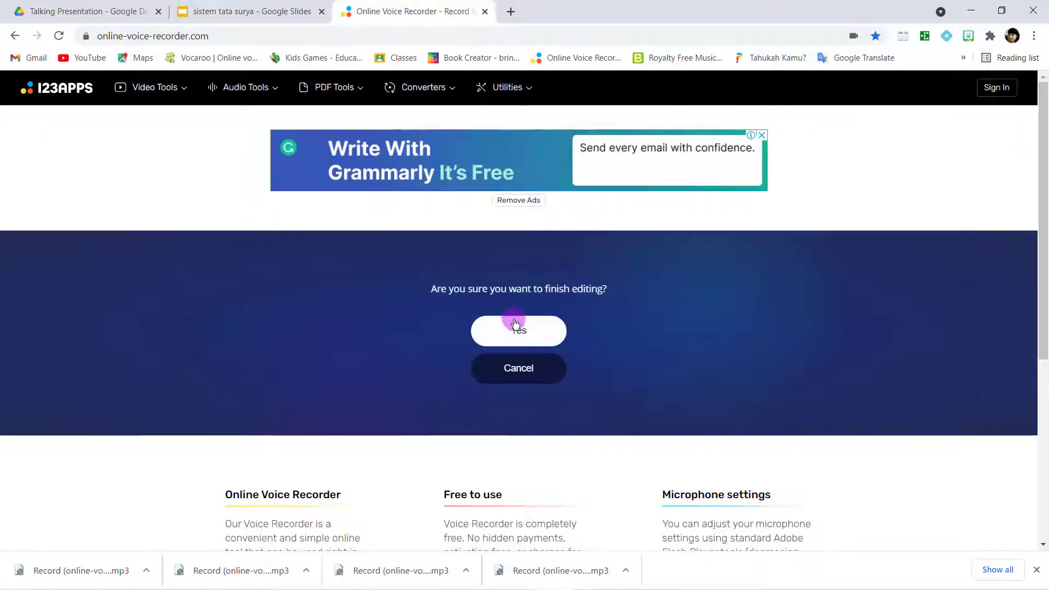
{"action": "left_click", "coordinate": [515, 323]}
Step: Record the narration for slide 5 in Online Voice Recorder while viewing the slide, and stop the recording
{"action": "left_click", "coordinate": [519, 402]}
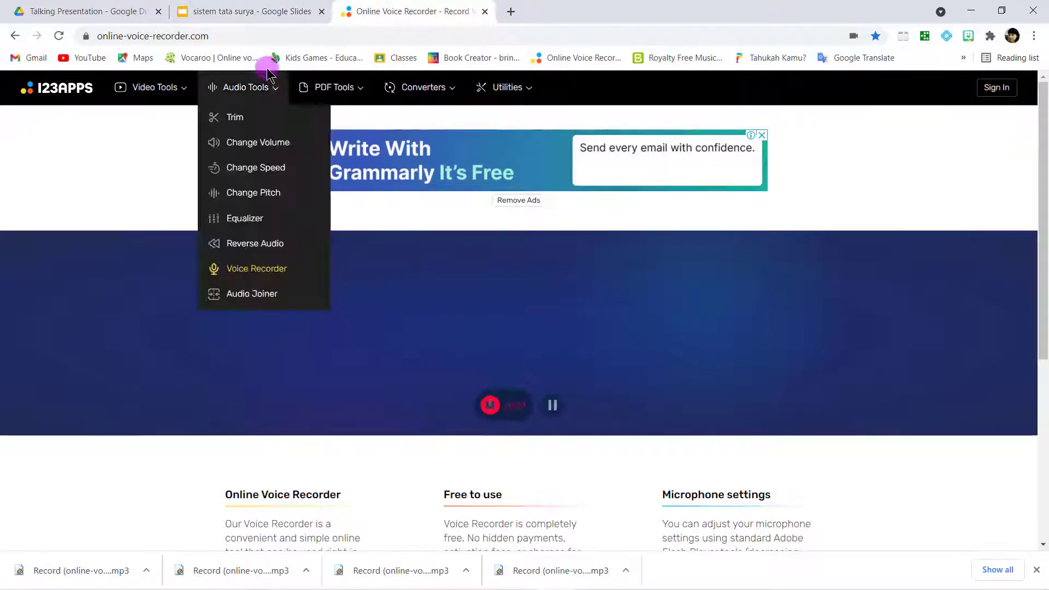
{"action": "left_click", "coordinate": [279, 21]}
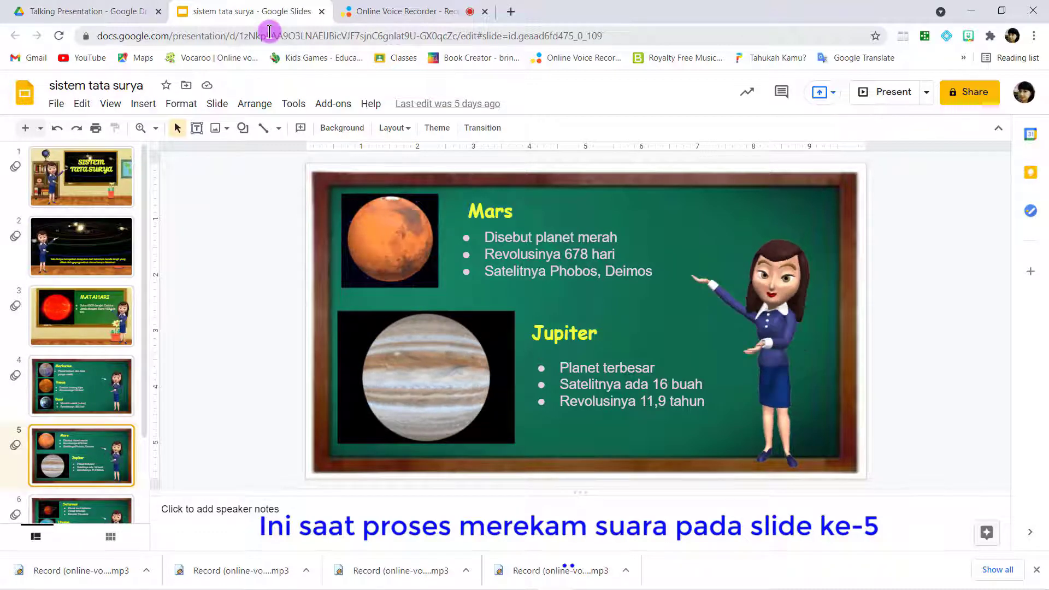
{"action": "left_click", "coordinate": [384, 21]}
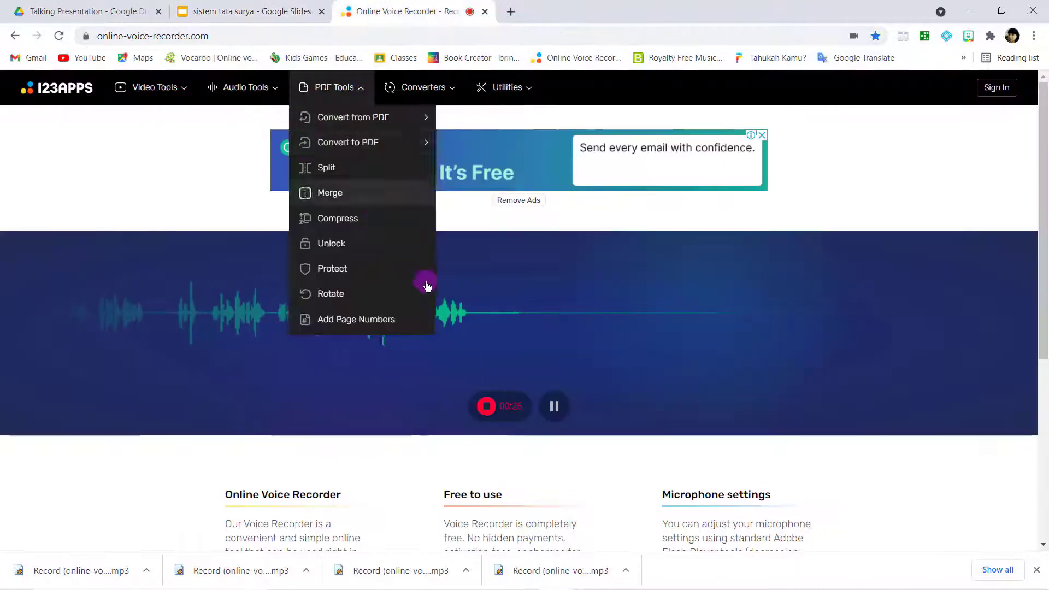
{"action": "left_click", "coordinate": [512, 407]}
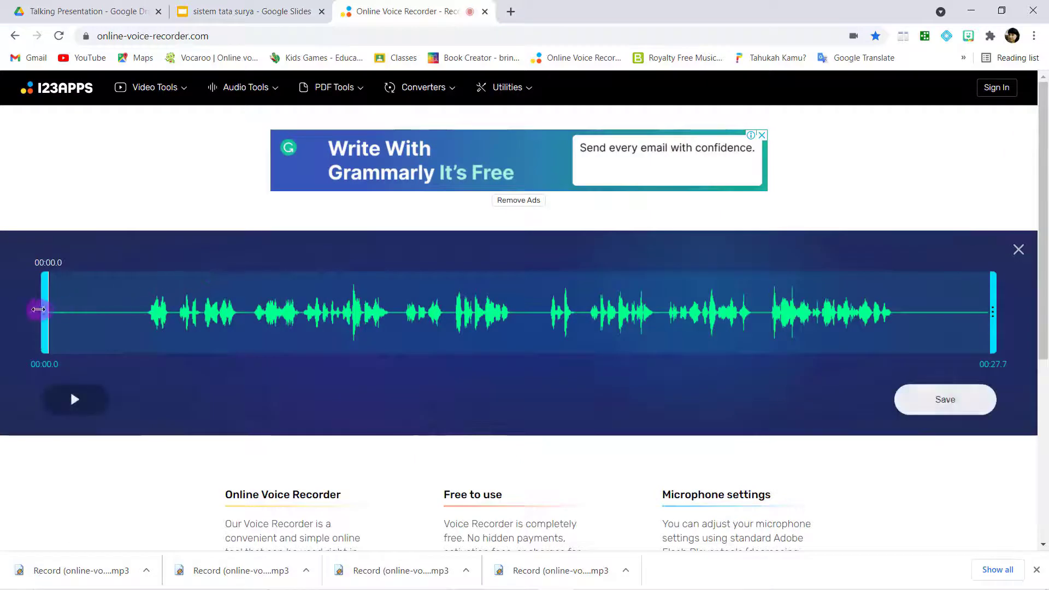
Step: Trim the slide 5 recording to the range 00:02.3 to 00:25.2 and save it
{"action": "left_click_drag", "start_coordinate": [42, 306], "coordinate": [125, 312]}
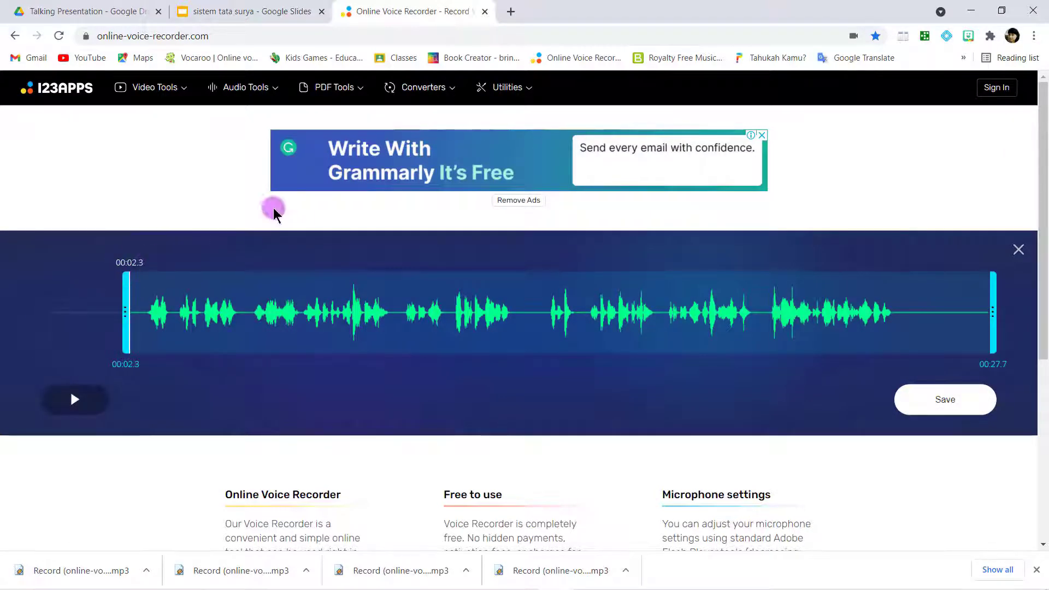
{"action": "left_click_drag", "start_coordinate": [994, 311], "coordinate": [908, 311]}
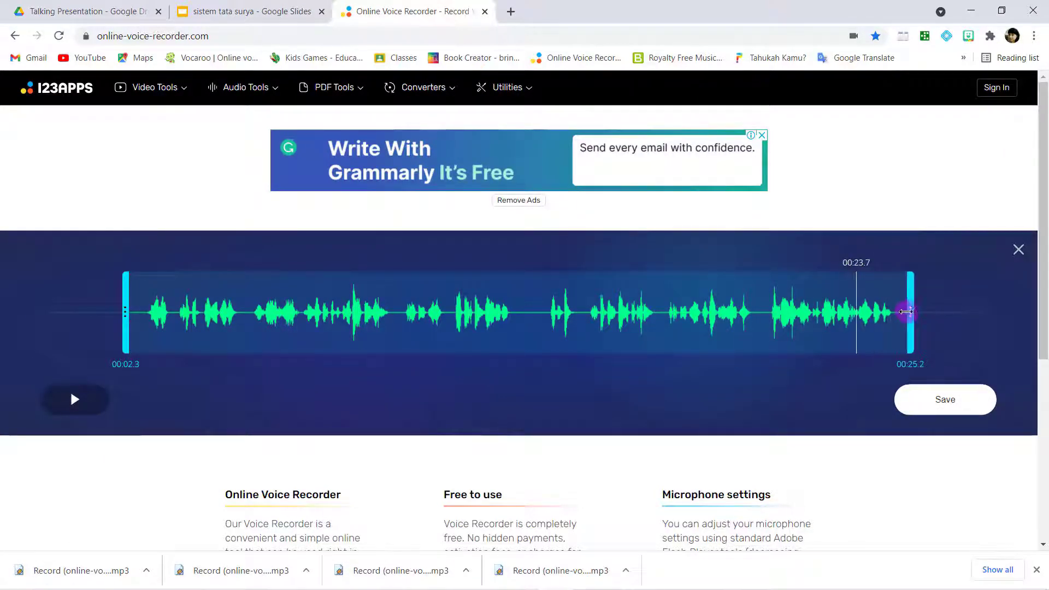
{"action": "left_click", "coordinate": [942, 400]}
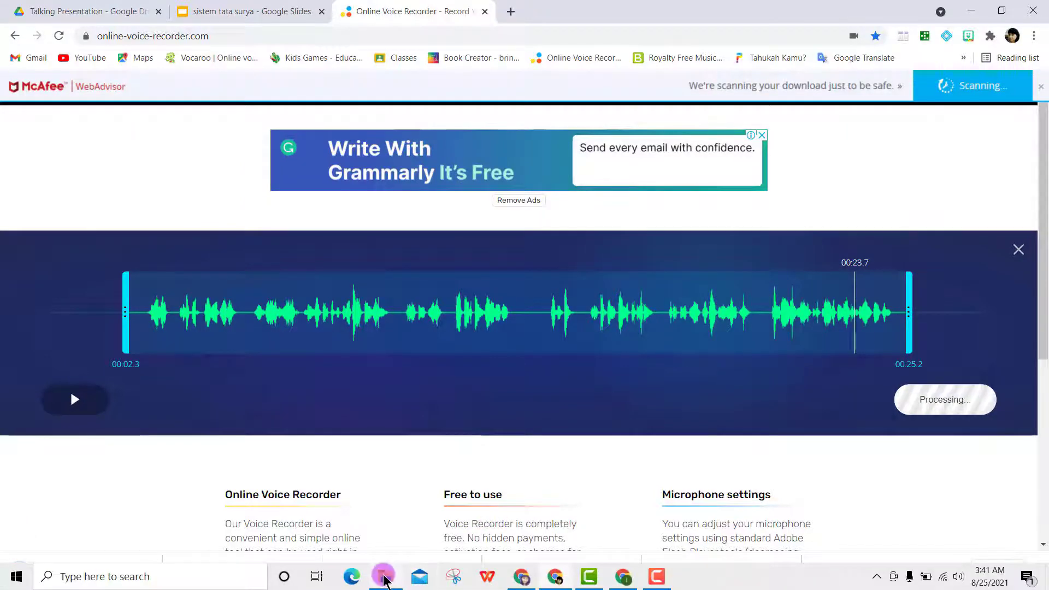
Step: Rename the new slide 5 recording in the File Explorer Downloads folder as Slide5 and minimize the folder window
{"action": "left_click", "coordinate": [402, 576]}
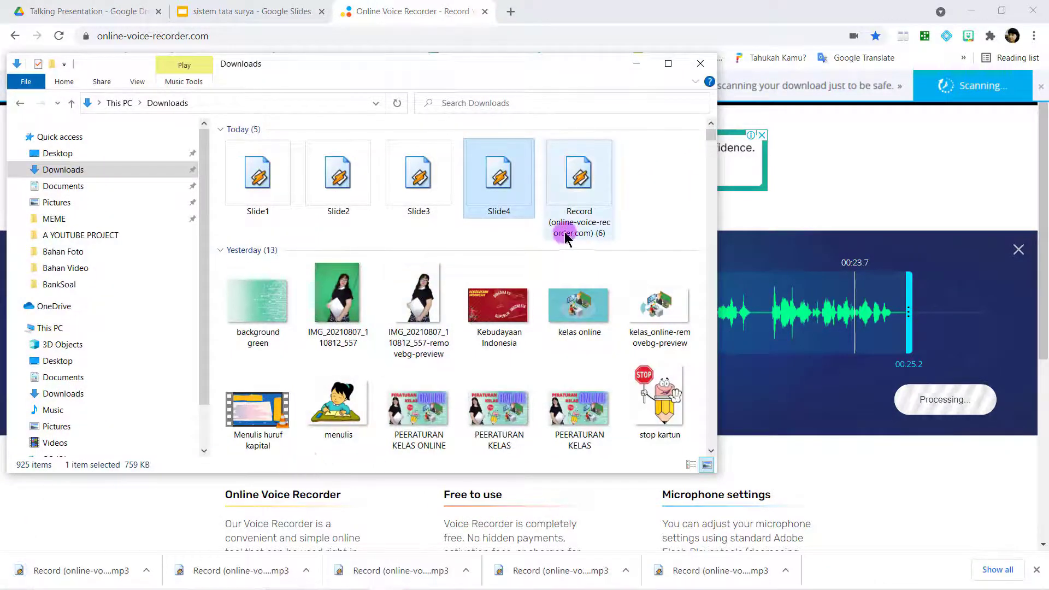
{"action": "left_click", "coordinate": [569, 229]}
{"action": "right_click", "coordinate": [570, 229]}
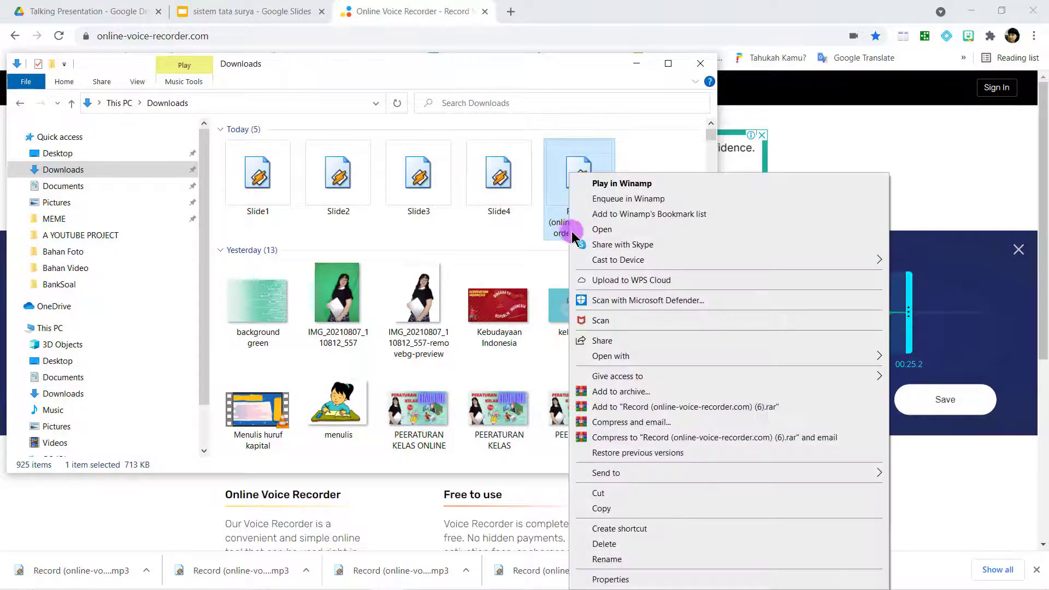
{"action": "left_click", "coordinate": [604, 558]}
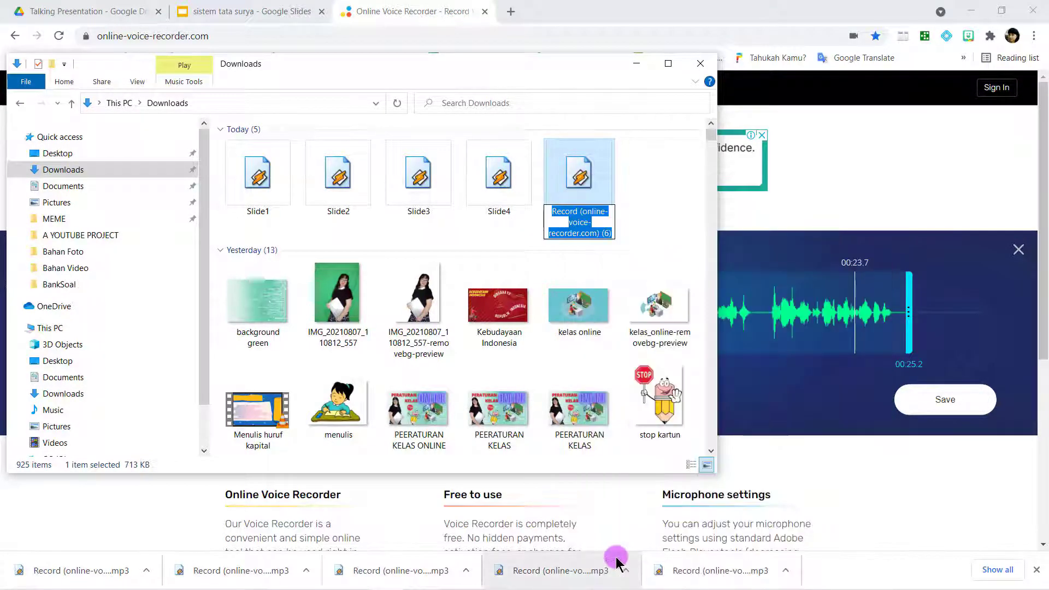
{"action": "type", "text": "Slide"}
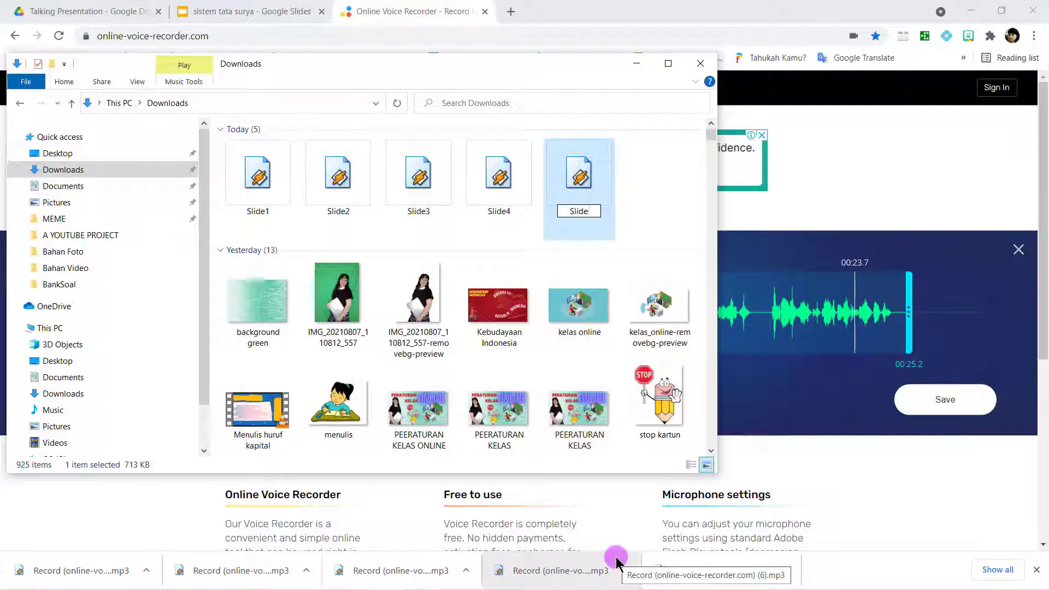
{"action": "type", "text": "5"}
{"action": "key", "text": "Return"}
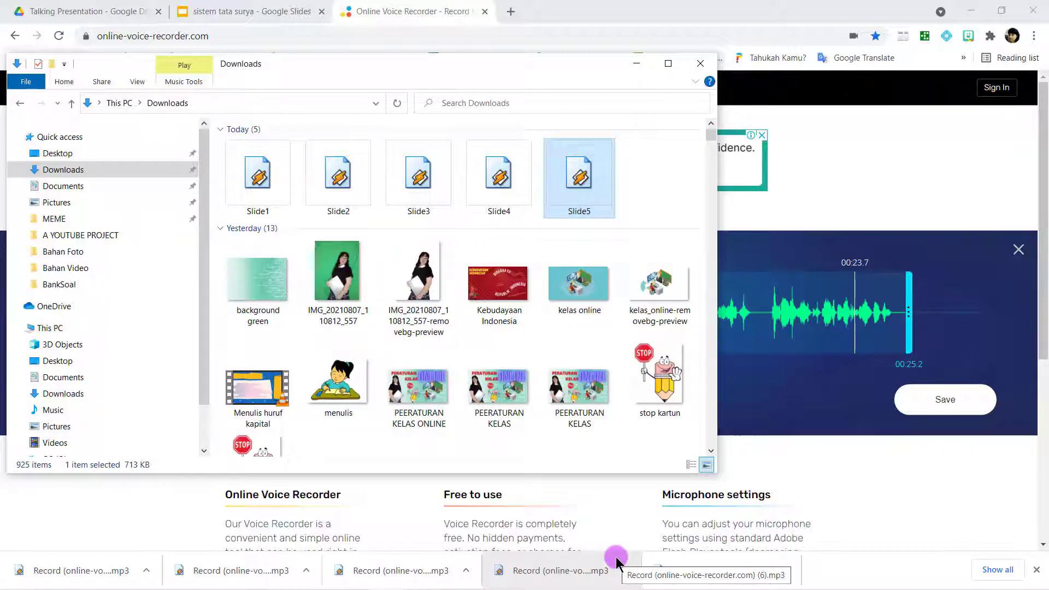
{"action": "left_click", "coordinate": [630, 63]}
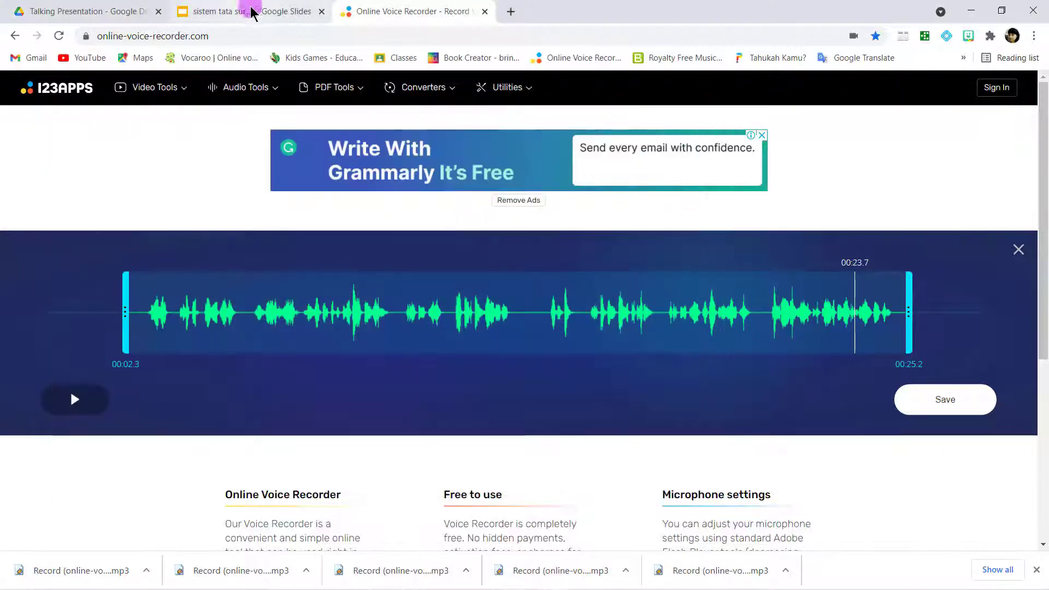
Step: Close the slide 5 recording in Online Voice Recorder and display slide 7, the galaxy slide, in Google Slides
{"action": "left_click", "coordinate": [1017, 251]}
{"action": "left_click", "coordinate": [534, 330]}
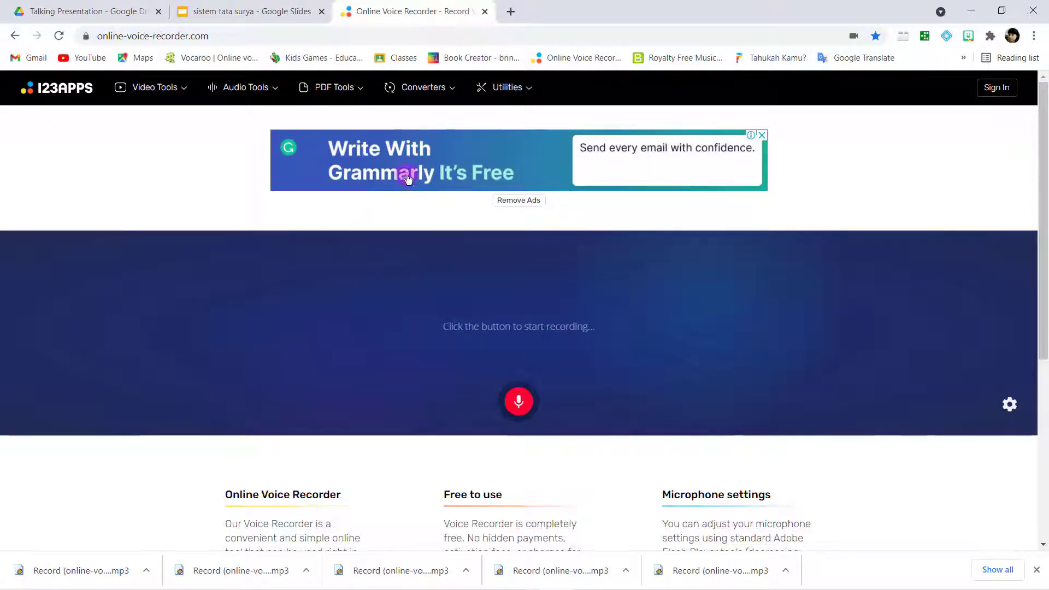
{"action": "left_click", "coordinate": [291, 14]}
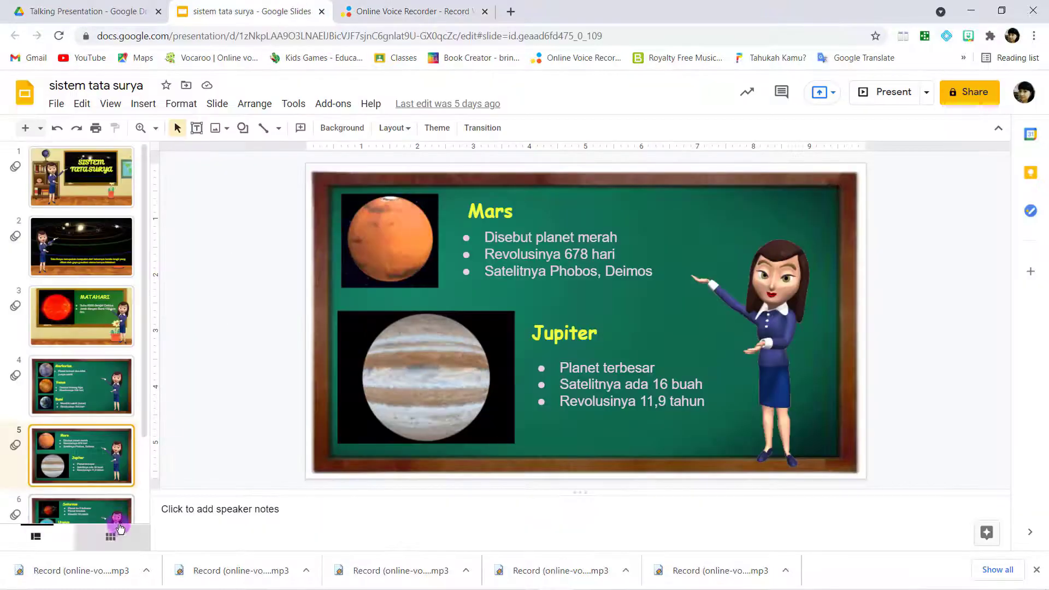
{"action": "left_click", "coordinate": [113, 505]}
{"action": "key", "text": "Down"}
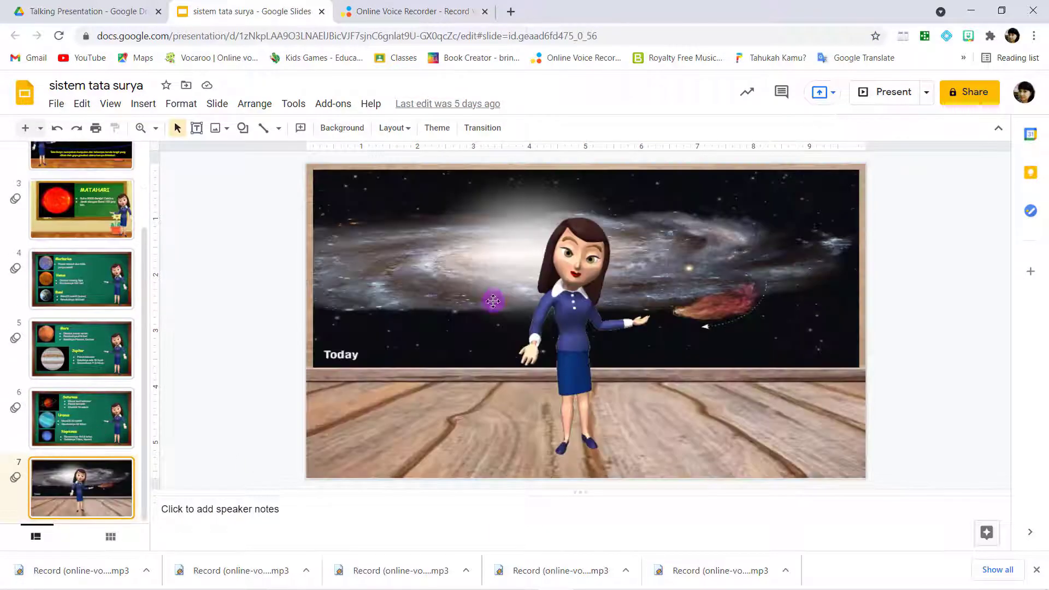